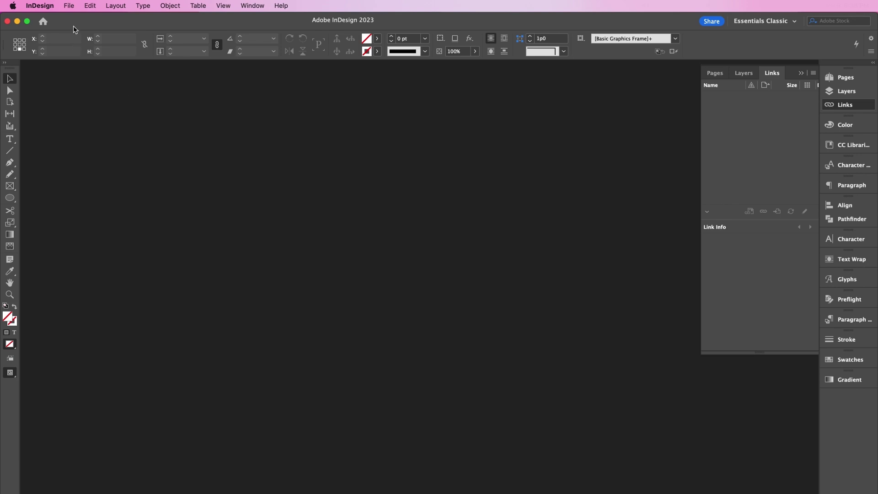
- Start a new print document with millimetres as units and facing pages turned off
{"action": "left_click", "coordinate": [68, 6]}
{"action": "mouse_move", "coordinate": [71, 19]}
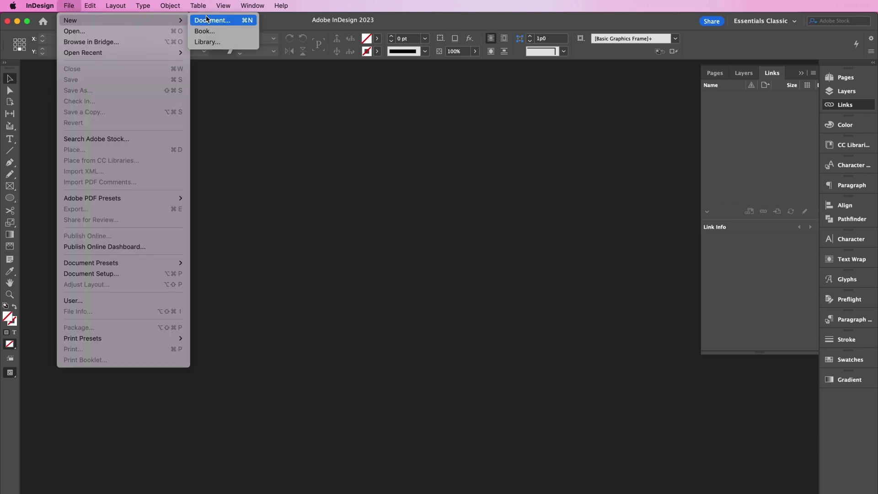
{"action": "left_click", "coordinate": [205, 17]}
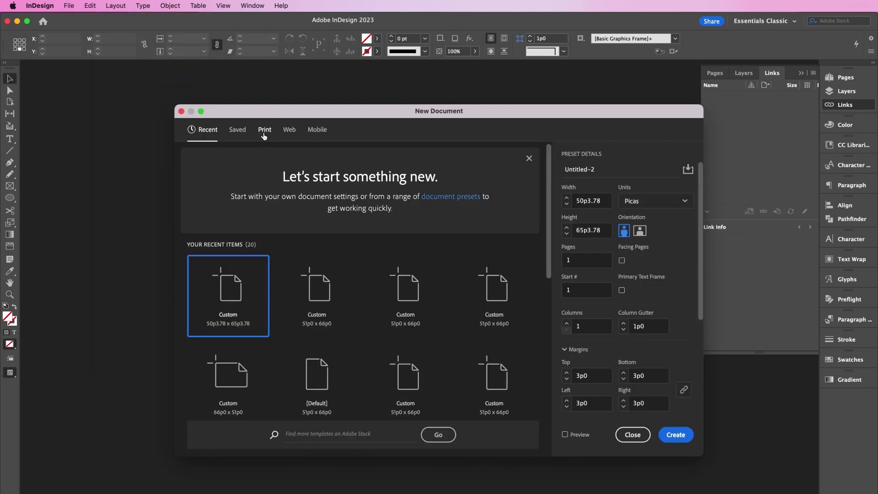
{"action": "left_click", "coordinate": [265, 130]}
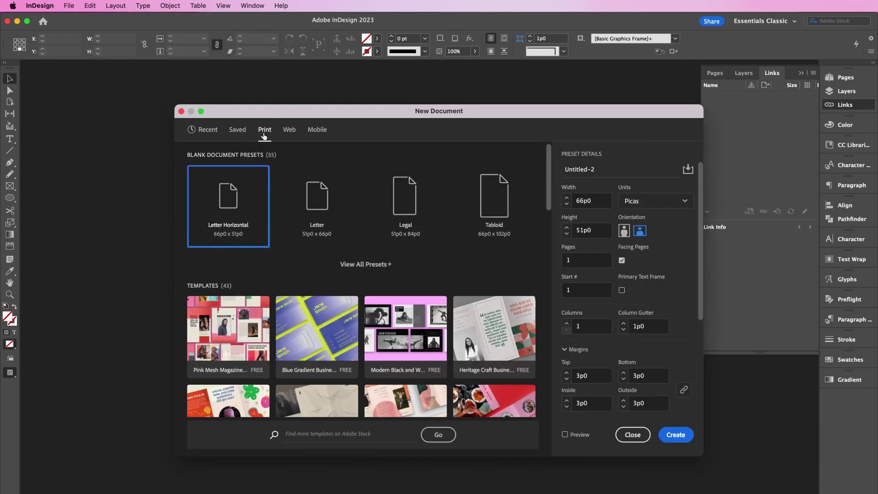
{"action": "left_click", "coordinate": [647, 201]}
{"action": "left_click", "coordinate": [646, 269]}
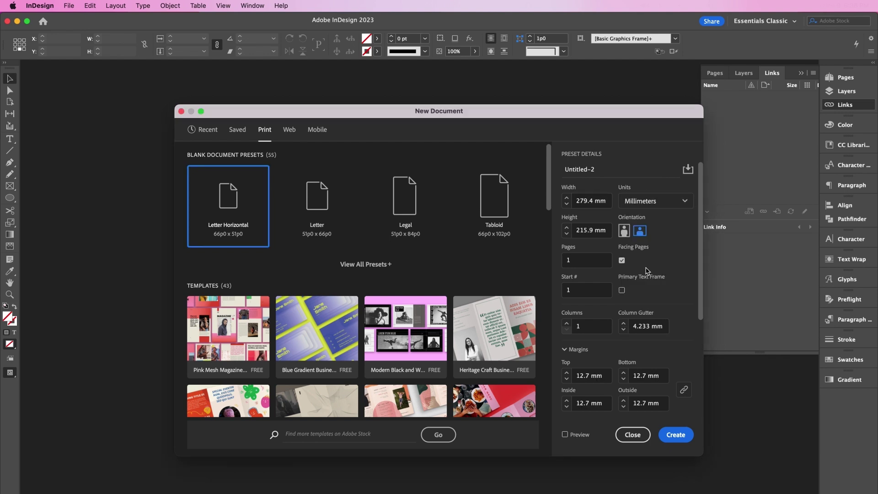
{"action": "left_click", "coordinate": [621, 260]}
- Set the new document's page size to 213 mm wide and 276.5 mm high
{"action": "double_click", "coordinate": [593, 200]}
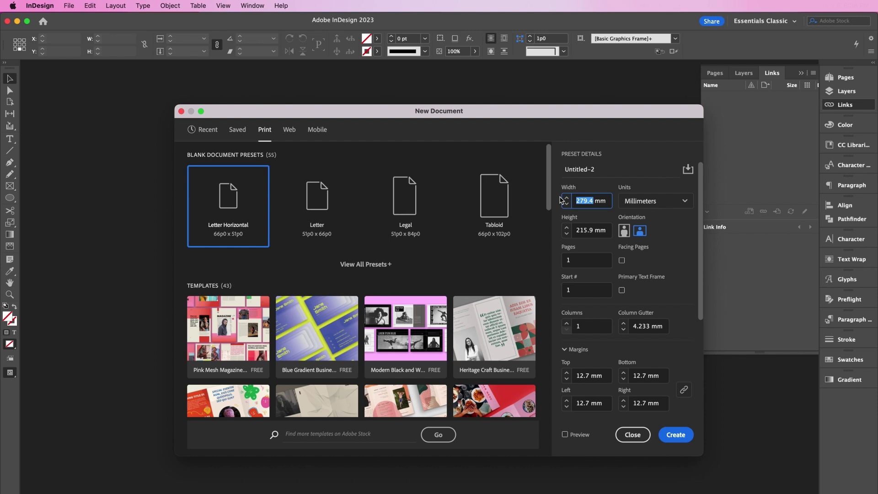
{"action": "type", "text": "213"}
{"action": "double_click", "coordinate": [593, 229]}
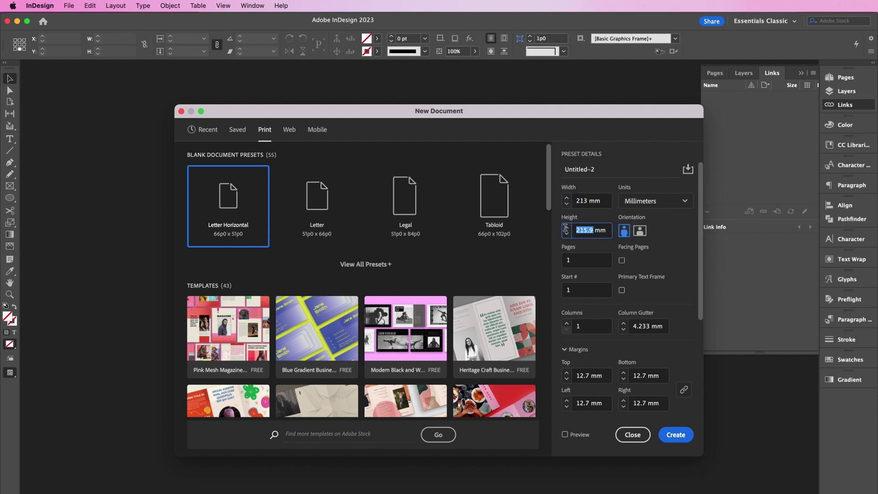
{"action": "type", "text": "276.5"}
- Set all four page margins of the new document to 13 mm
{"action": "left_click_drag", "start_coordinate": [700, 304], "coordinate": [705, 392]}
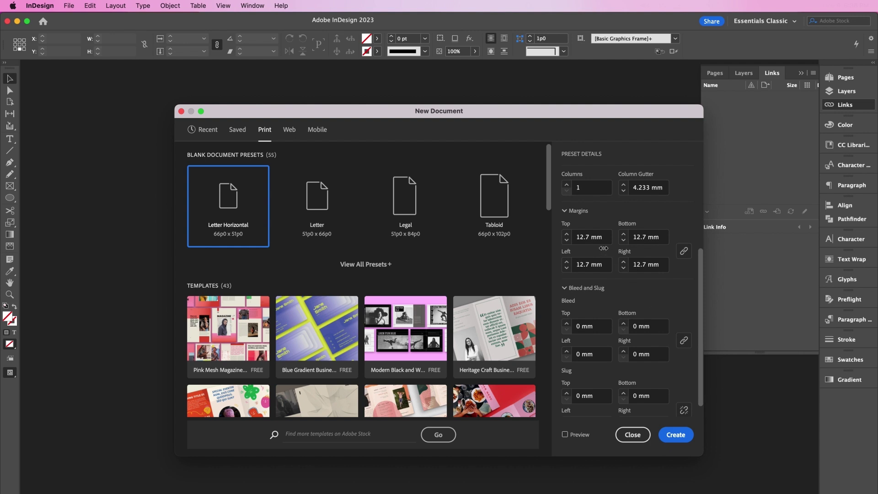
{"action": "left_click", "coordinate": [589, 236]}
{"action": "triple_click", "coordinate": [589, 235]}
{"action": "type", "text": "13"}
{"action": "left_click", "coordinate": [589, 264]}
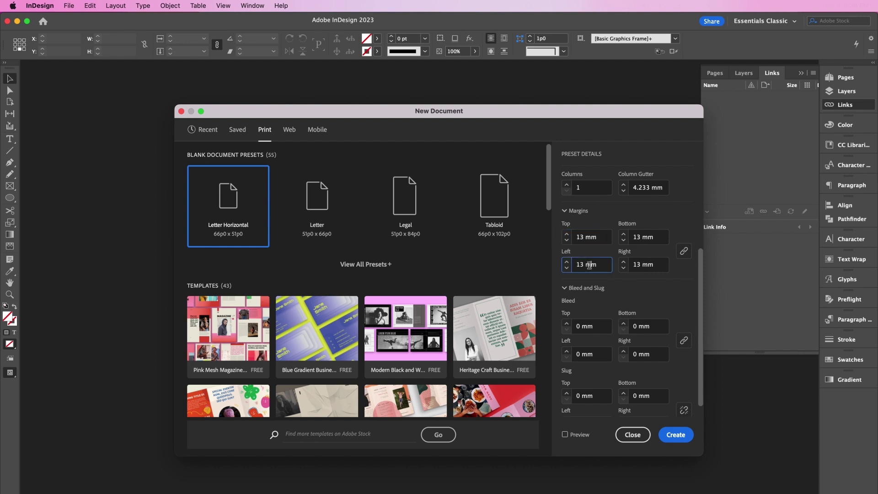
- Set the bleed to 5 mm on all sides and create the document
{"action": "double_click", "coordinate": [579, 327]}
{"action": "type", "text": "5"}
{"action": "left_click", "coordinate": [585, 355]}
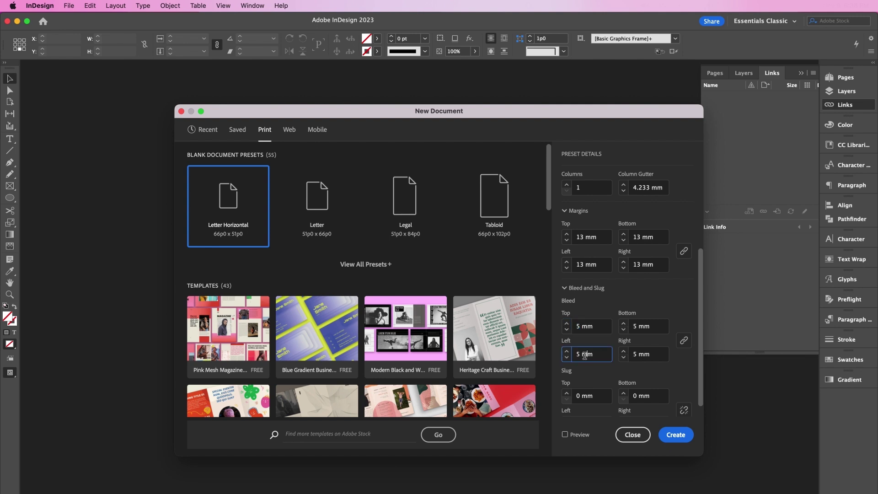
{"action": "scroll", "coordinate": [702, 347], "scroll_direction": "down", "scroll_amount": 1}
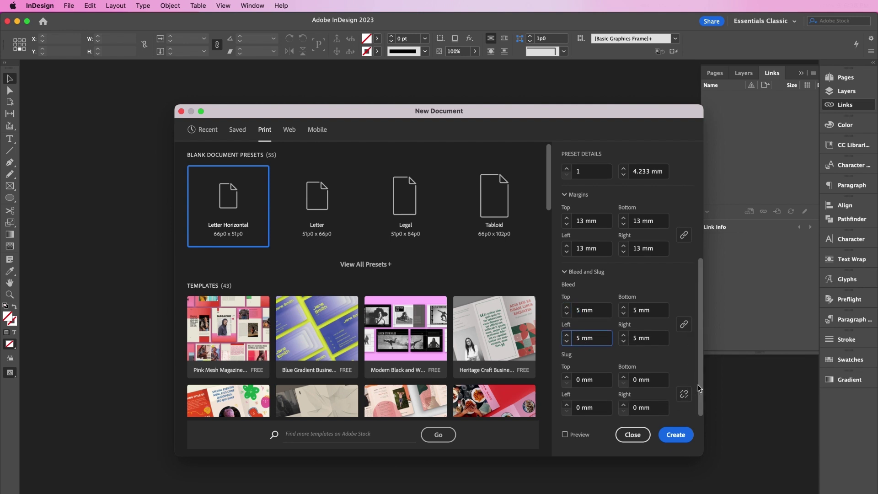
{"action": "left_click", "coordinate": [674, 435]}
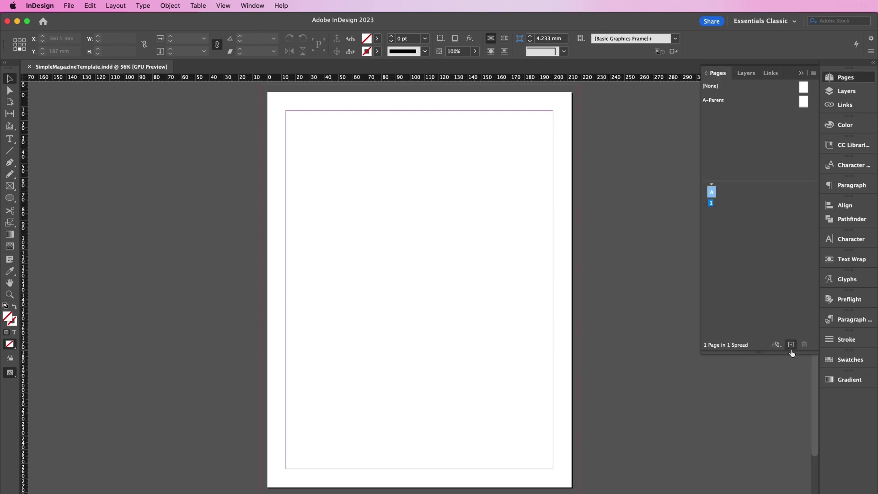
- Add two more pages to the document
{"action": "left_click", "coordinate": [792, 344]}
{"action": "left_click", "coordinate": [791, 344]}
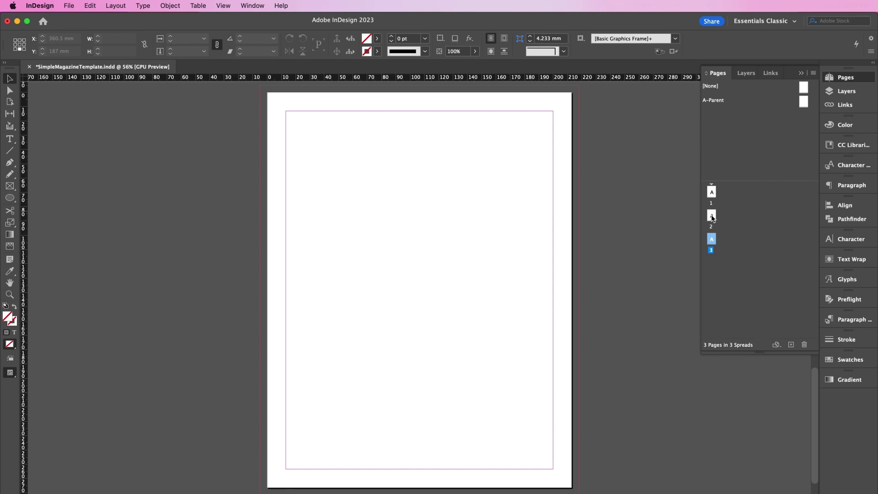
- Turn off Allow Document Pages to Shuffle for all three pages and arrange them side by side as one spread
{"action": "left_click", "coordinate": [712, 214]}
{"action": "left_click", "coordinate": [712, 192]}
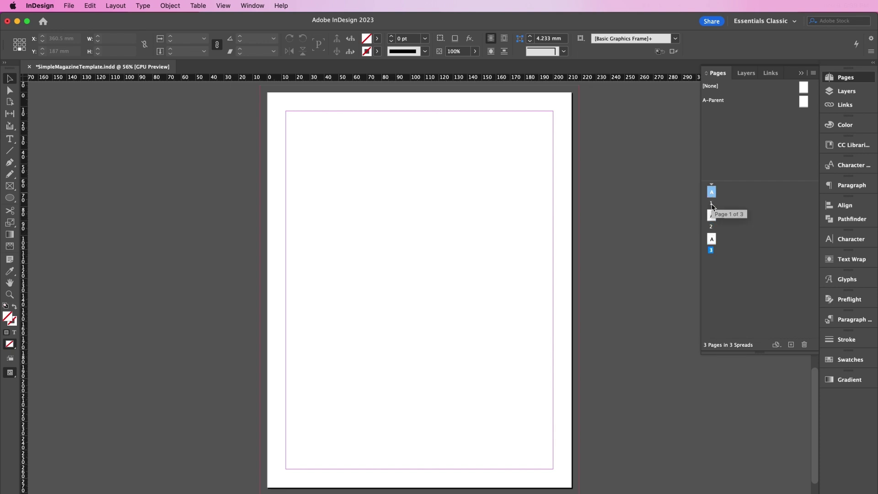
{"action": "left_click", "coordinate": [712, 238], "text": "shift"}
{"action": "right_click", "coordinate": [712, 240]}
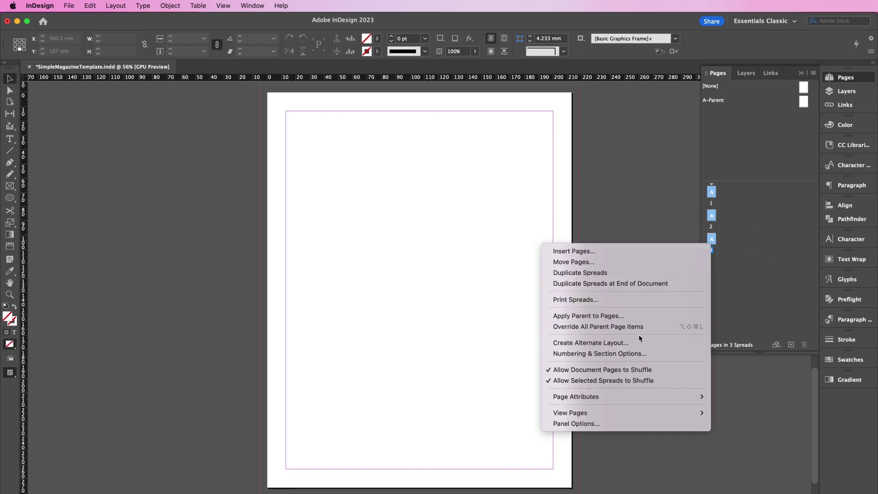
{"action": "left_click", "coordinate": [638, 369]}
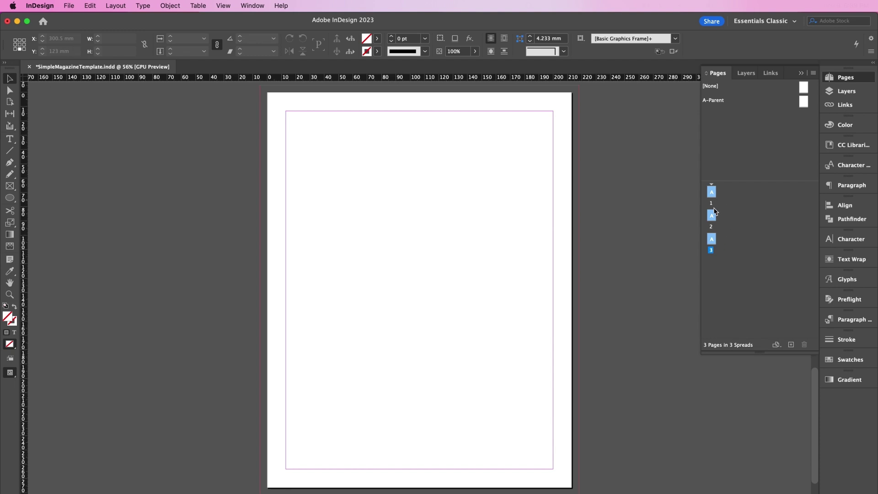
{"action": "left_click", "coordinate": [728, 198]}
{"action": "left_click_drag", "start_coordinate": [712, 215], "coordinate": [726, 191]}
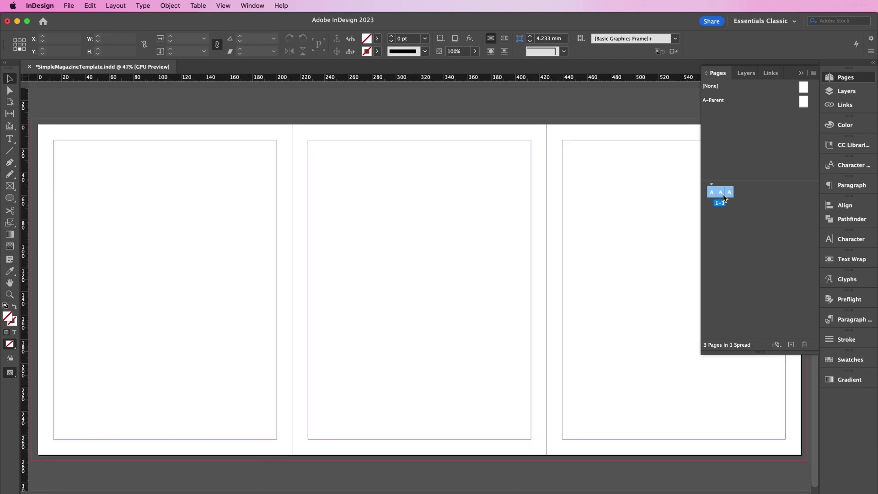
- Select the middle page with the Page tool and set all its margins to 2 mm
{"action": "key", "text": "shift+p"}
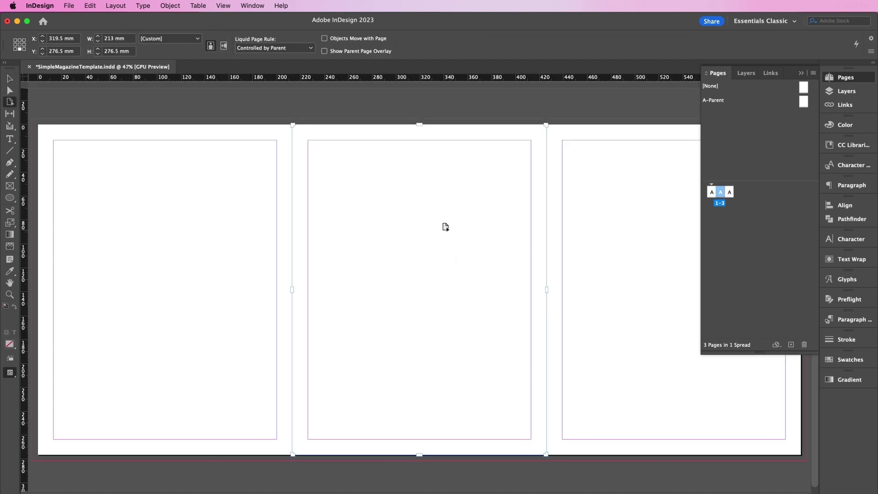
{"action": "left_click", "coordinate": [115, 5]}
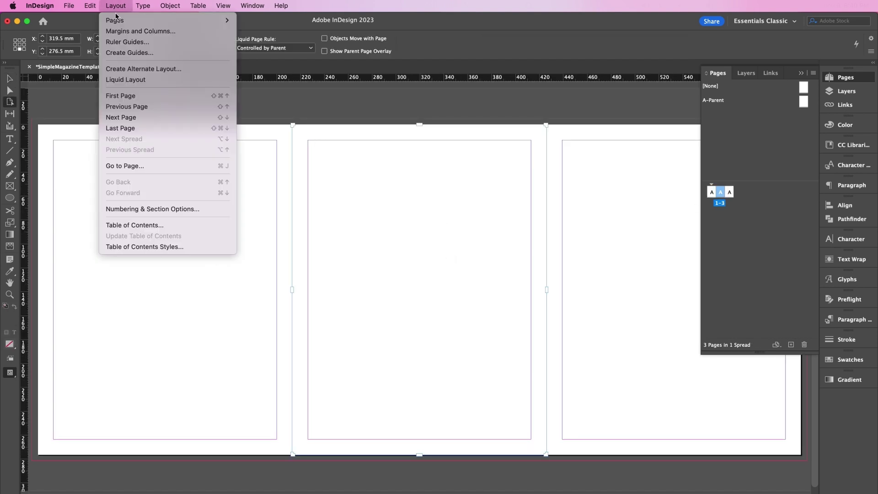
{"action": "left_click", "coordinate": [123, 30]}
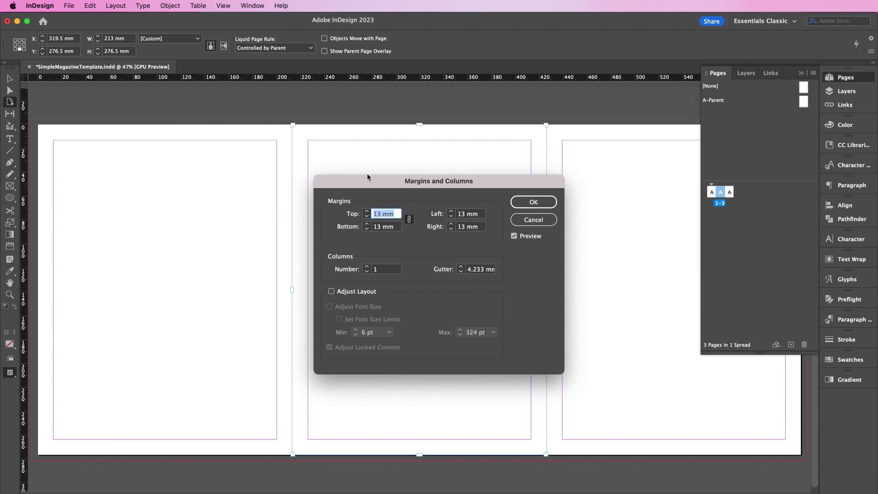
{"action": "type", "text": "2"}
{"action": "left_click", "coordinate": [469, 226]}
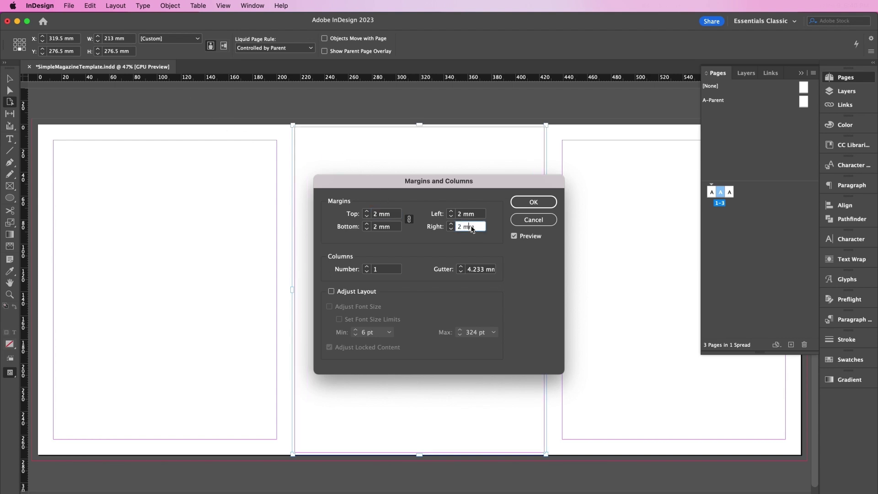
{"action": "left_click", "coordinate": [527, 204]}
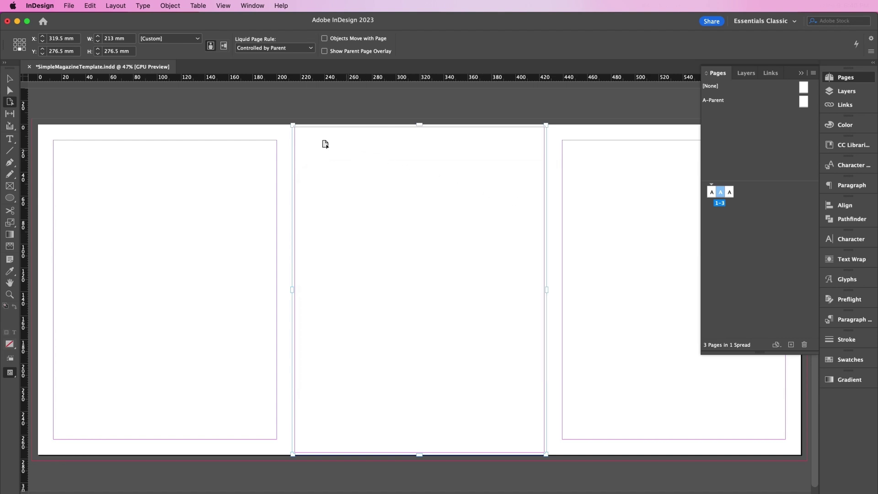
- Set the middle page's width to 10 mm so it serves as the spine
{"action": "double_click", "coordinate": [108, 38]}
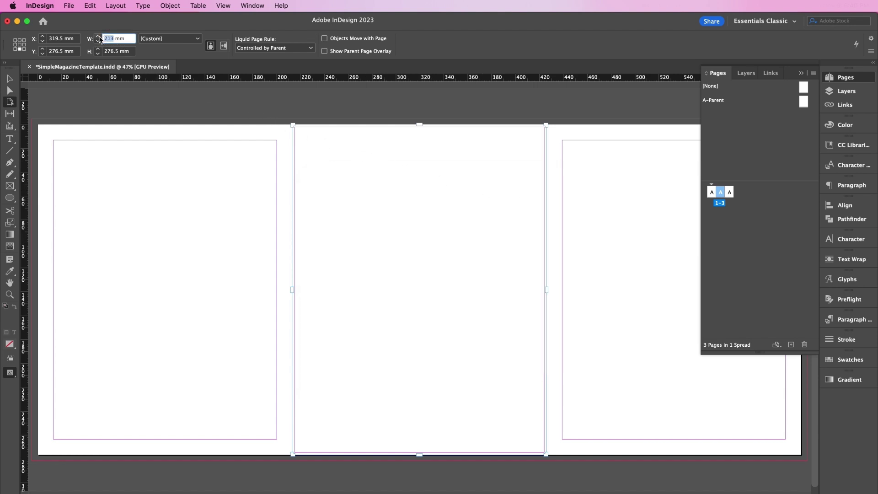
{"action": "type", "text": "10"}
{"action": "left_click", "coordinate": [118, 50]}
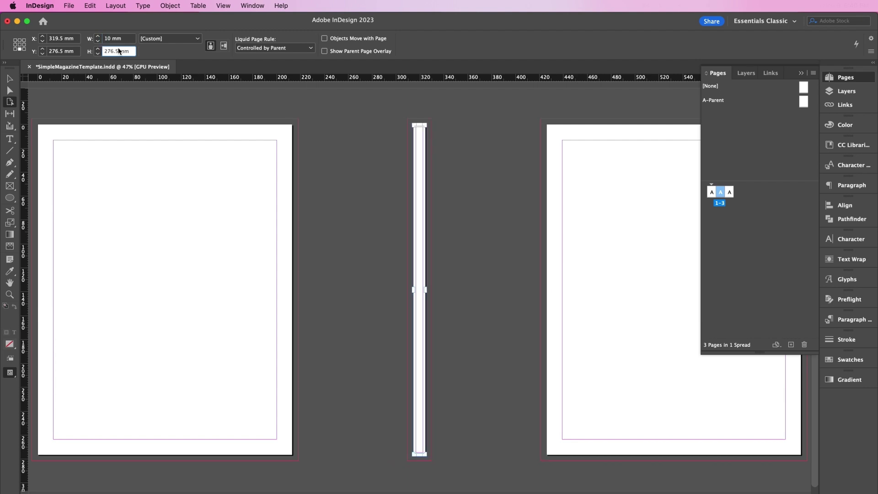
- Move the narrow spine page against the back cover page, and the front cover page against the spine
{"action": "left_click", "coordinate": [419, 218]}
{"action": "left_click_drag", "start_coordinate": [419, 218], "coordinate": [300, 215]}
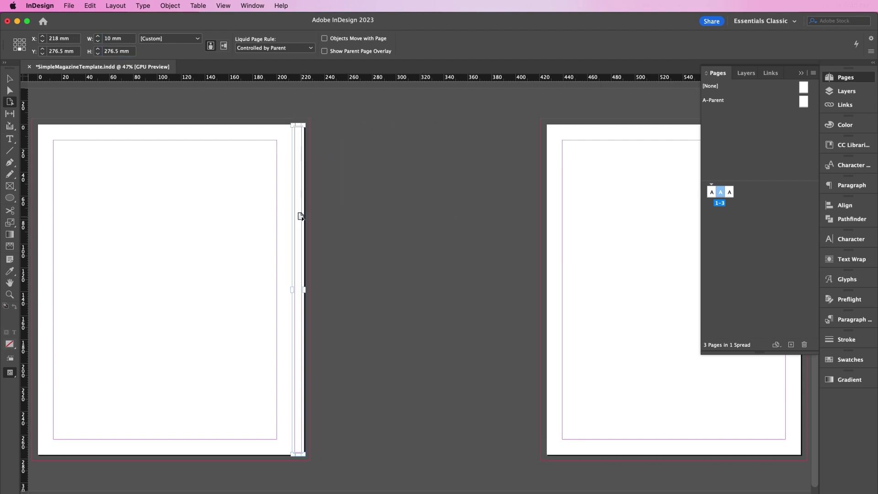
{"action": "left_click_drag", "start_coordinate": [560, 239], "coordinate": [315, 237]}
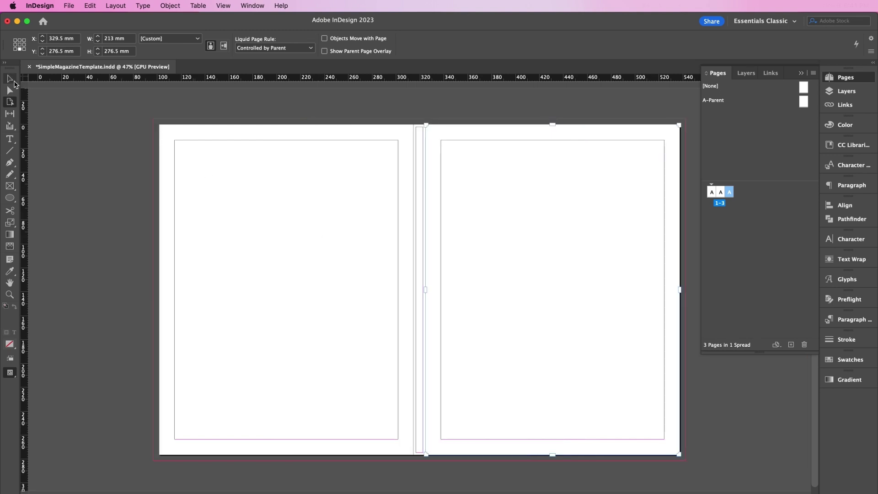
- Paste the copied magazine cover artwork in place on the three-page spread and deselect it
{"action": "key", "text": "v"}
{"action": "left_click", "coordinate": [259, 176]}
{"action": "left_click", "coordinate": [89, 6]}
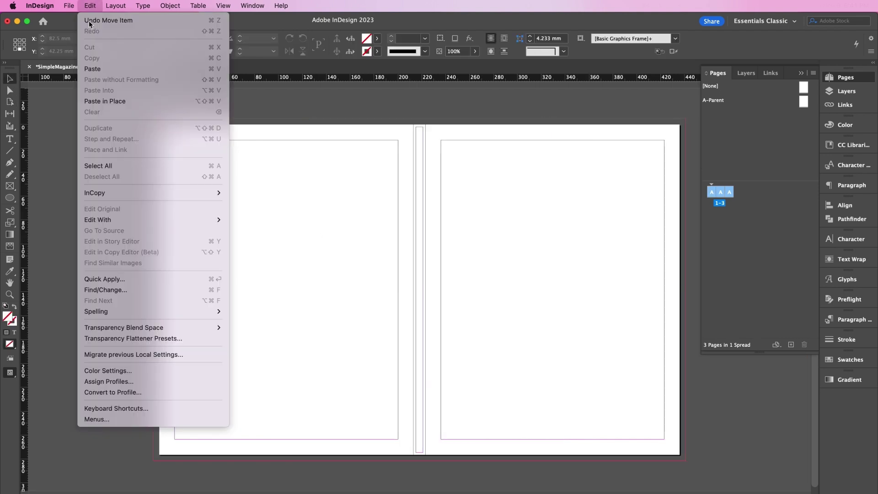
{"action": "left_click", "coordinate": [95, 101]}
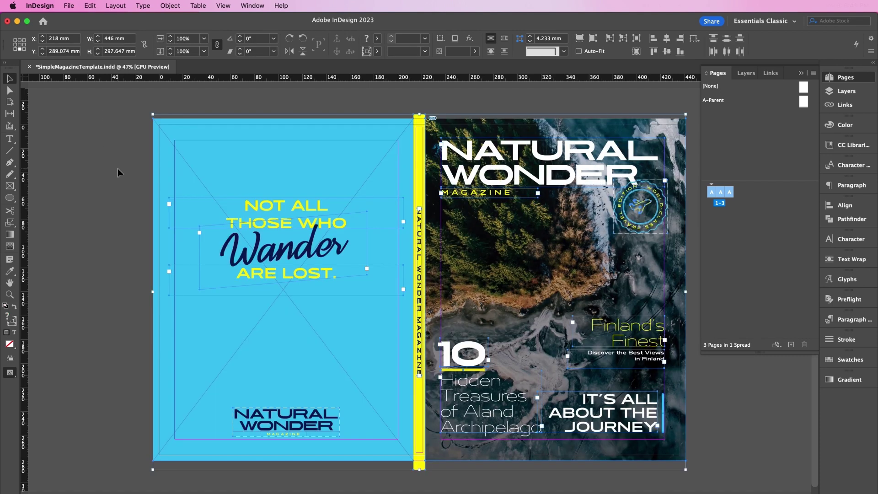
{"action": "left_click", "coordinate": [117, 173]}
- Hide the frame edges on the cover spread and toggle the Preview screen mode
{"action": "left_click", "coordinate": [223, 5]}
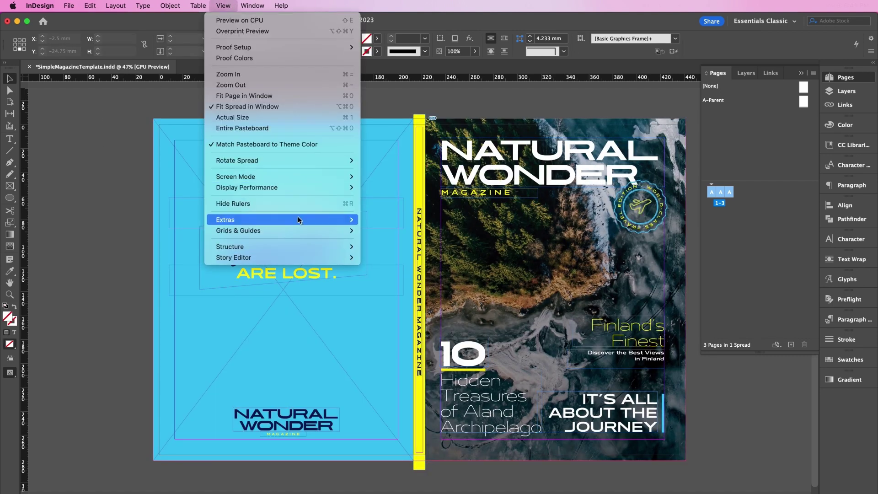
{"action": "mouse_move", "coordinate": [297, 219]}
{"action": "left_click", "coordinate": [386, 220]}
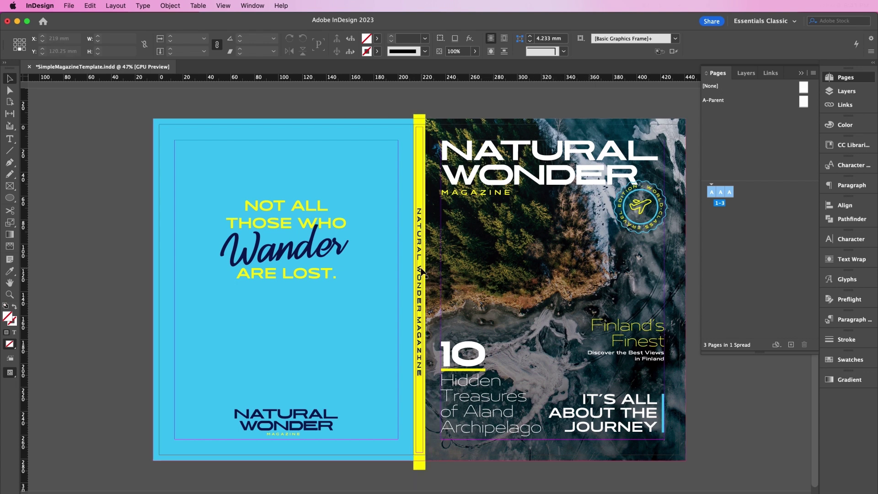
{"action": "key", "text": "w"}
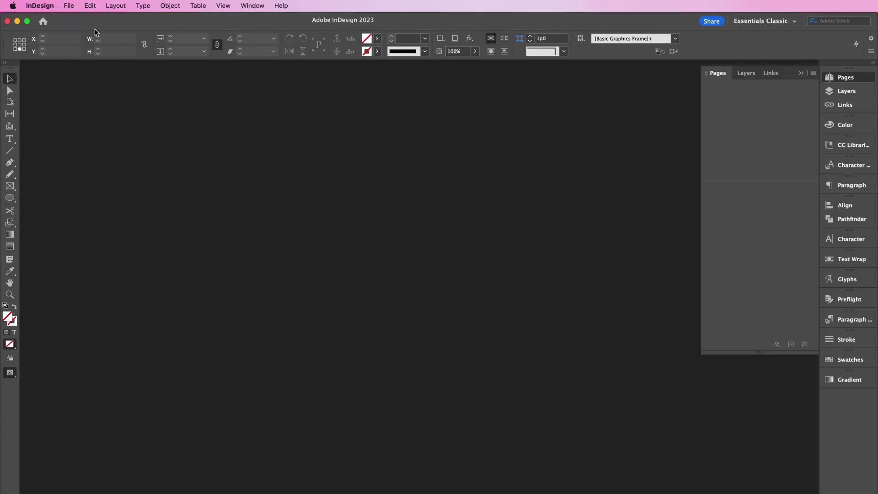
- Start another new document in millimetres with 16 pages and facing pages turned on
{"action": "left_click", "coordinate": [69, 9]}
{"action": "mouse_move", "coordinate": [77, 20]}
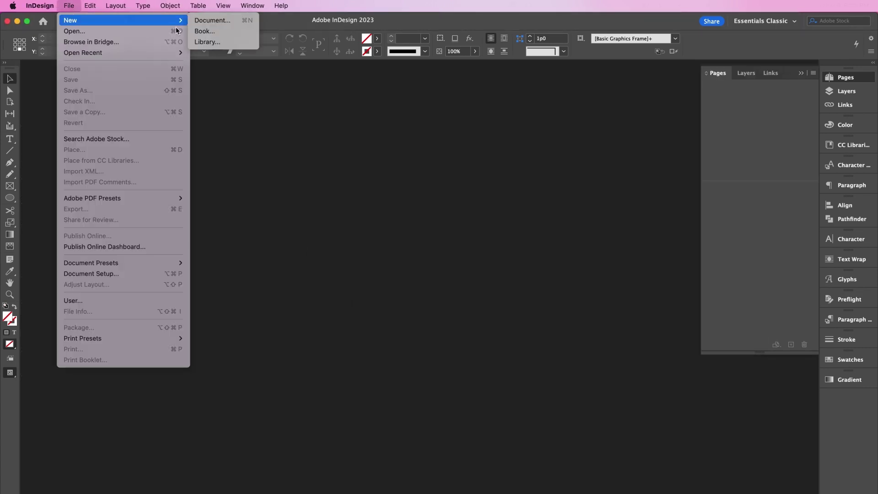
{"action": "left_click", "coordinate": [202, 20]}
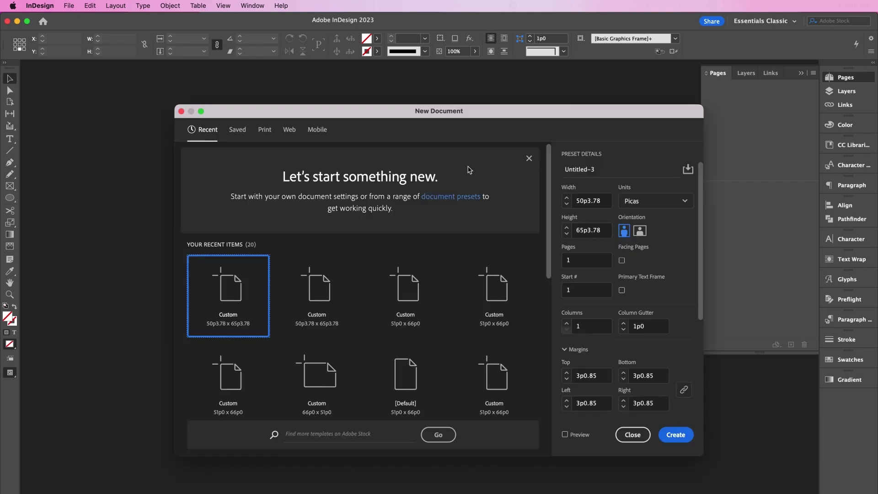
{"action": "left_click", "coordinate": [634, 202]}
{"action": "left_click", "coordinate": [645, 267]}
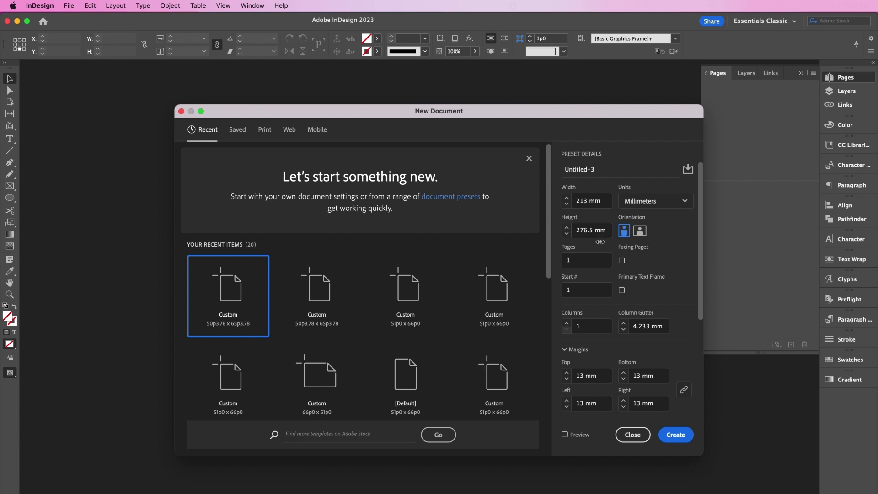
{"action": "left_click", "coordinate": [584, 260]}
{"action": "left_click", "coordinate": [622, 260]}
{"action": "scroll", "coordinate": [690, 297], "scroll_direction": "down", "scroll_amount": 5}
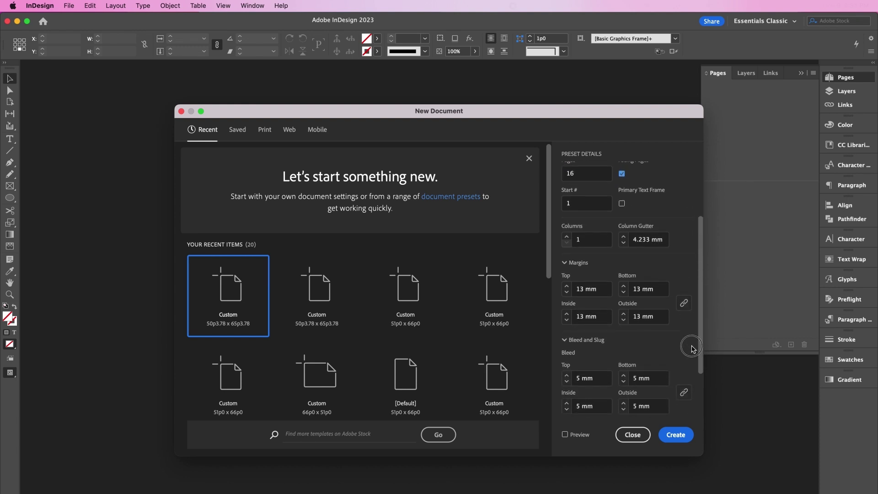
- Unlink the margins and set the bottom and inside margins to 14 mm
{"action": "left_click", "coordinate": [685, 305]}
{"action": "left_click", "coordinate": [624, 285]}
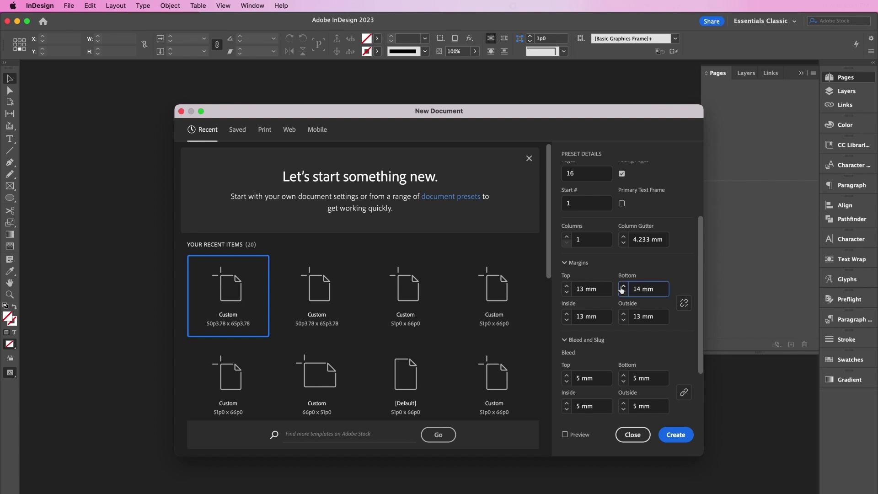
{"action": "left_click", "coordinate": [567, 313]}
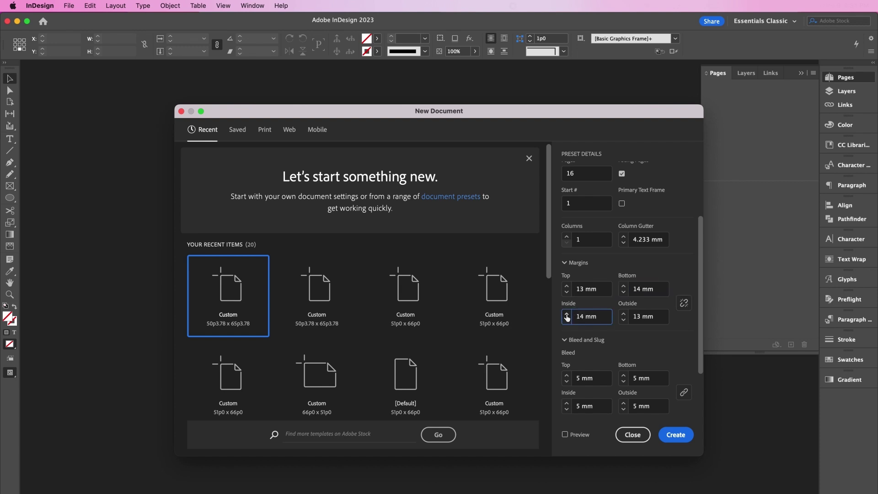
- Unlink the bleed values, set the inside bleed to 0 mm and create the document
{"action": "left_click", "coordinate": [578, 376]}
{"action": "left_click", "coordinate": [644, 377]}
{"action": "left_click", "coordinate": [686, 396]}
{"action": "double_click", "coordinate": [579, 407]}
{"action": "type", "text": "0"}
{"action": "left_click", "coordinate": [652, 380]}
{"action": "left_click", "coordinate": [682, 439]}
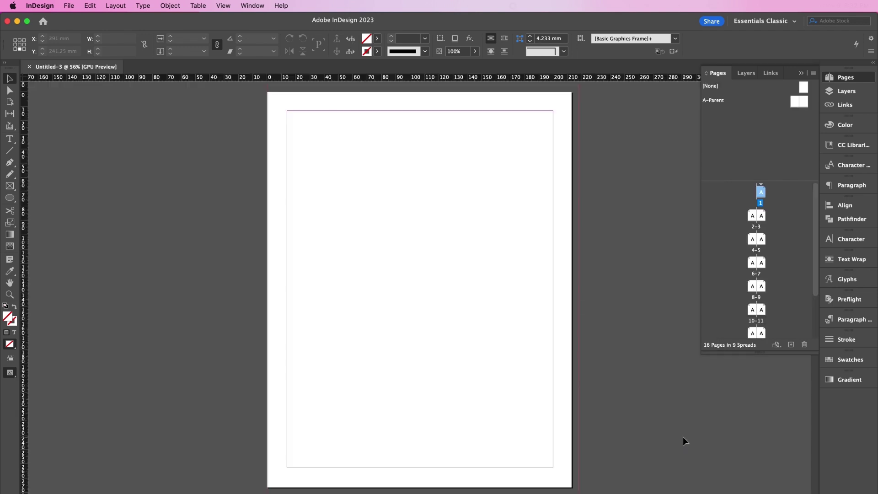
- Give both pages of the A-Parent spread 3 columns with a 5 mm gutter
{"action": "double_click", "coordinate": [795, 103]}
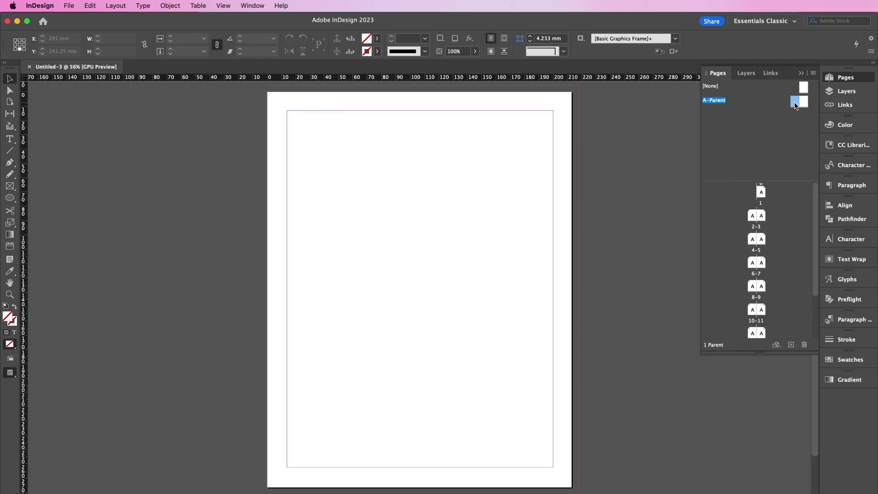
{"action": "scroll", "coordinate": [600, 163], "scroll_direction": "right", "scroll_amount": 10}
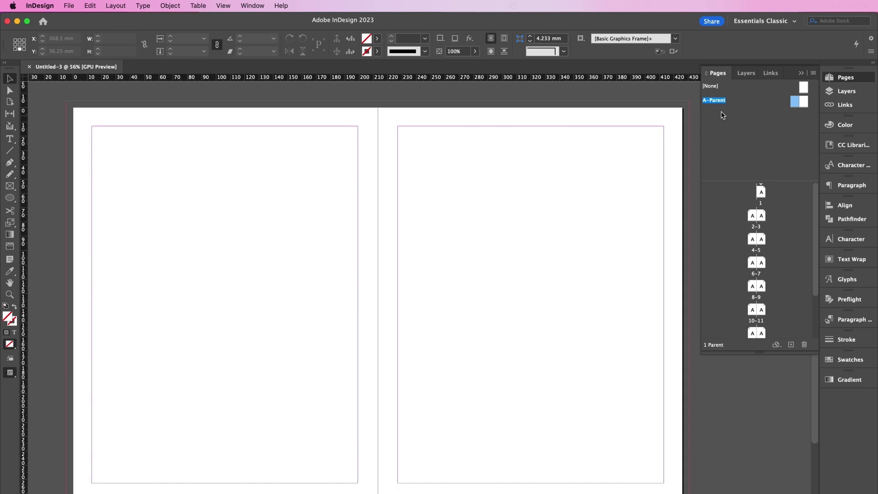
{"action": "left_click", "coordinate": [804, 104], "text": "shift"}
{"action": "left_click", "coordinate": [118, 6]}
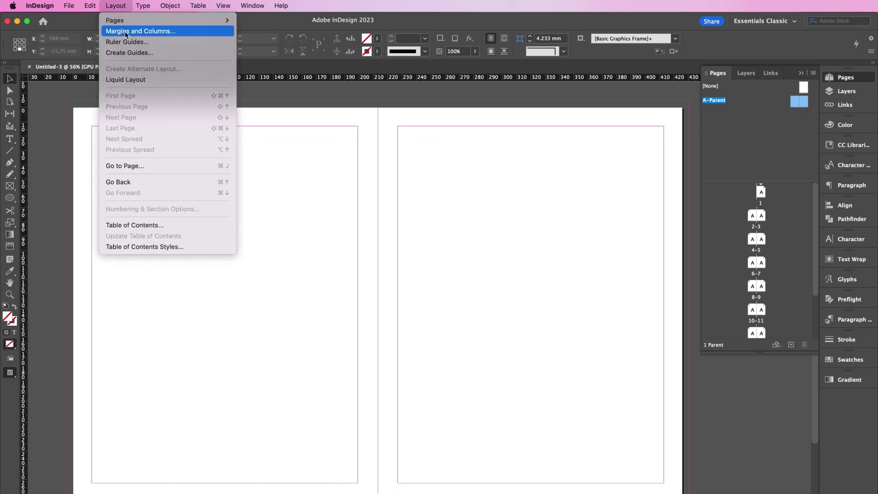
{"action": "left_click", "coordinate": [125, 30]}
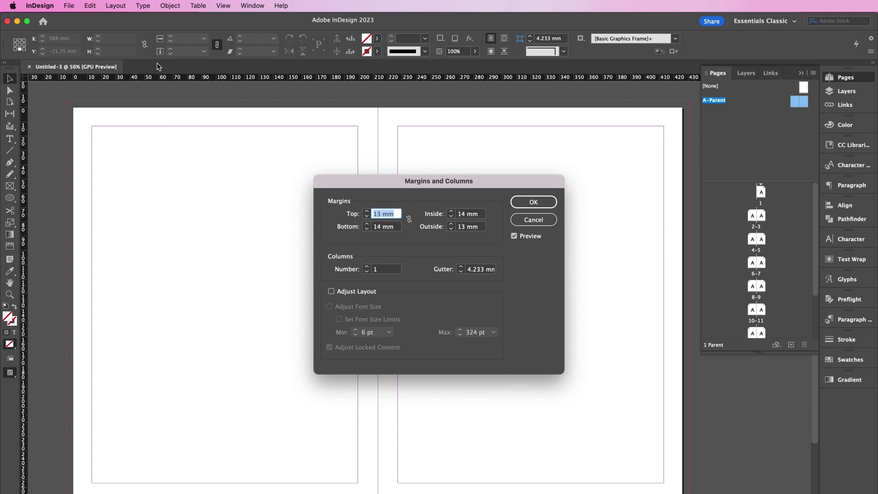
{"action": "left_click", "coordinate": [366, 266]}
{"action": "left_click", "coordinate": [366, 267]}
{"action": "left_click", "coordinate": [461, 267]}
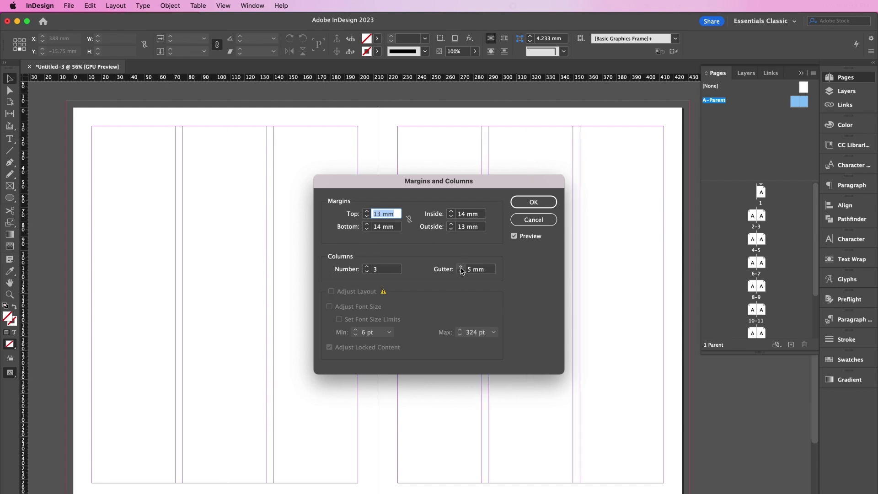
{"action": "left_click", "coordinate": [533, 202]}
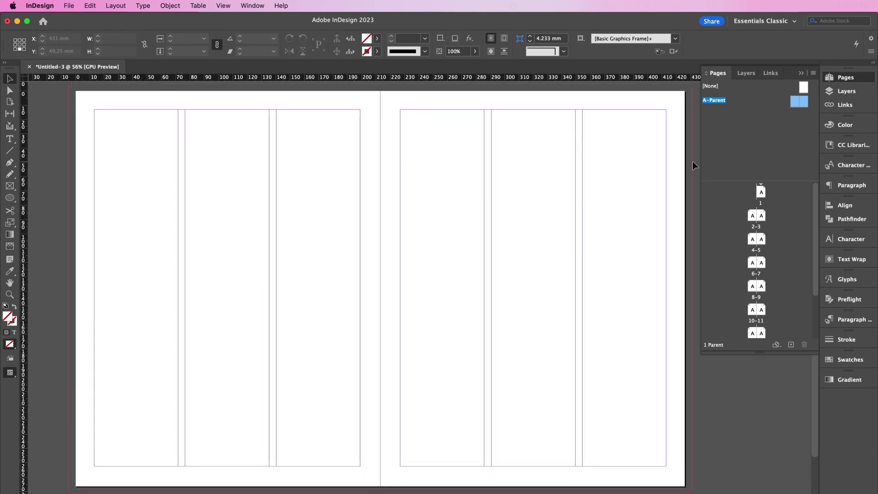
- Rename the A-Parent spread as "Parent - Inside Spread"
{"action": "right_click", "coordinate": [801, 105]}
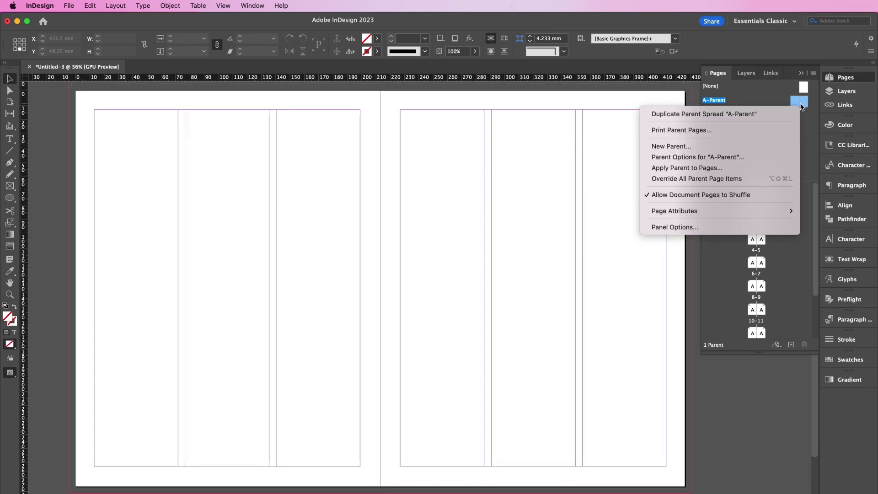
{"action": "left_click", "coordinate": [775, 158]}
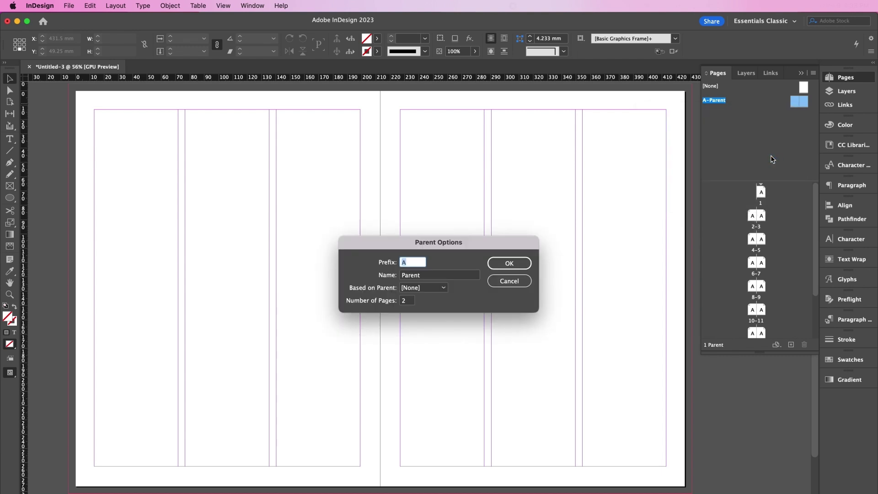
{"action": "left_click", "coordinate": [424, 277]}
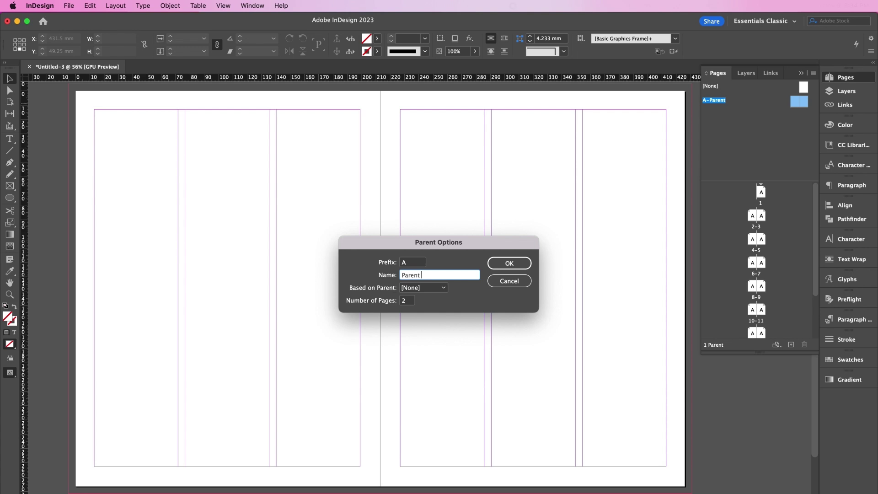
{"action": "type", "text": "- Inside Spread"}
{"action": "left_click", "coordinate": [502, 264]}
- Draw a text frame about 86.5 x 8.75 mm below the right parent page's bottom margin and insert a Current Page Number marker
{"action": "left_click", "coordinate": [10, 139]}
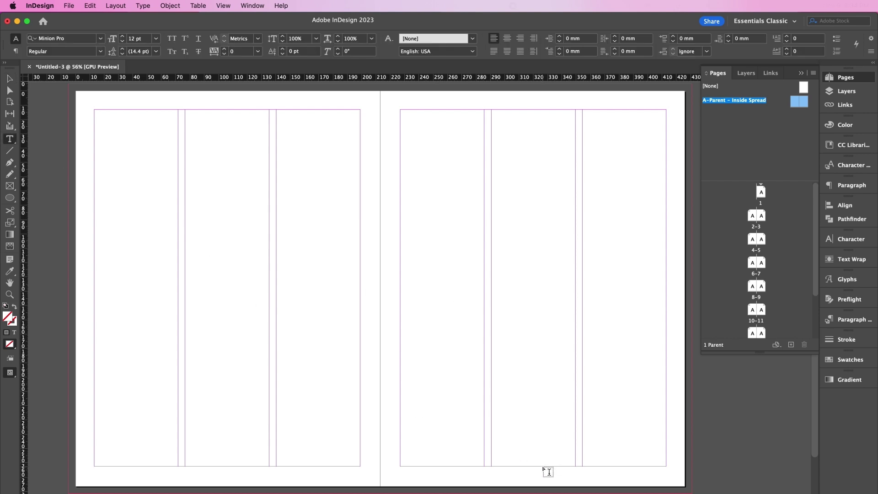
{"action": "left_click_drag", "start_coordinate": [543, 467], "coordinate": [666, 479]}
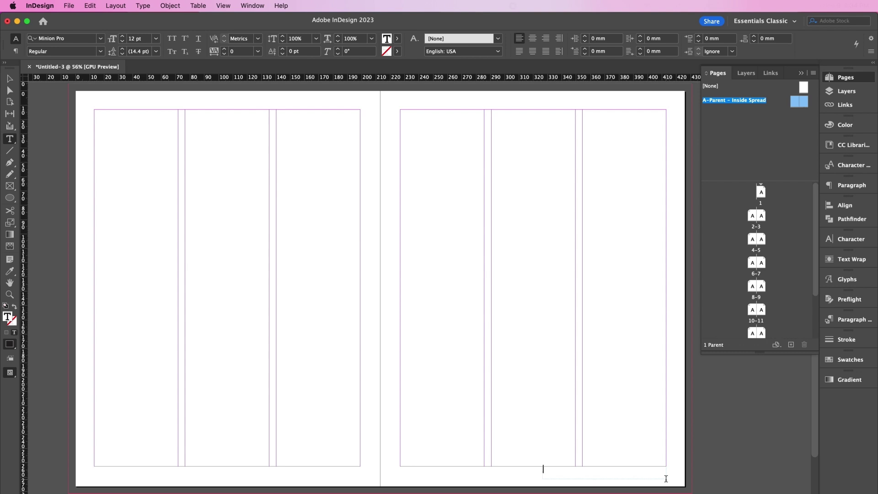
{"action": "left_click", "coordinate": [143, 6]}
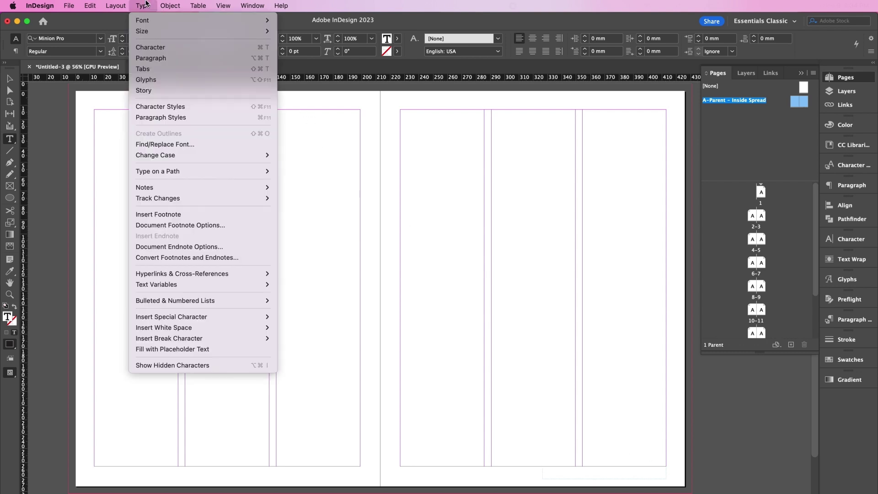
{"action": "mouse_move", "coordinate": [268, 317]}
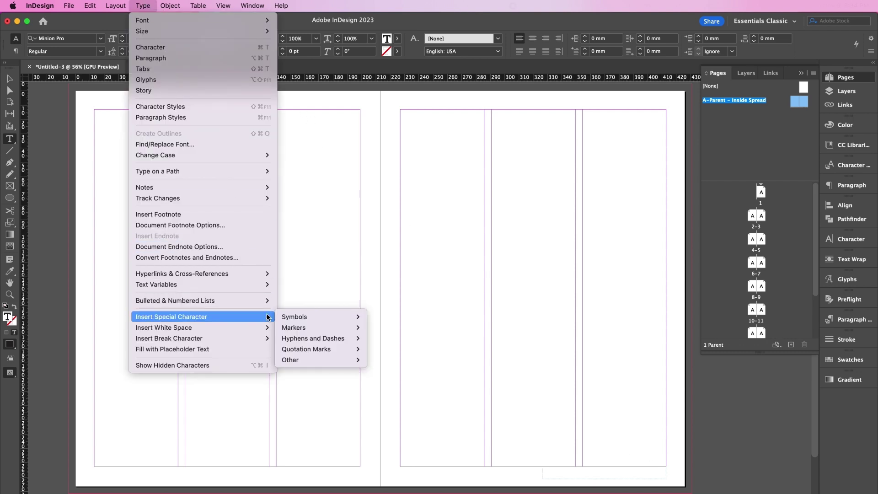
{"action": "mouse_move", "coordinate": [320, 327]}
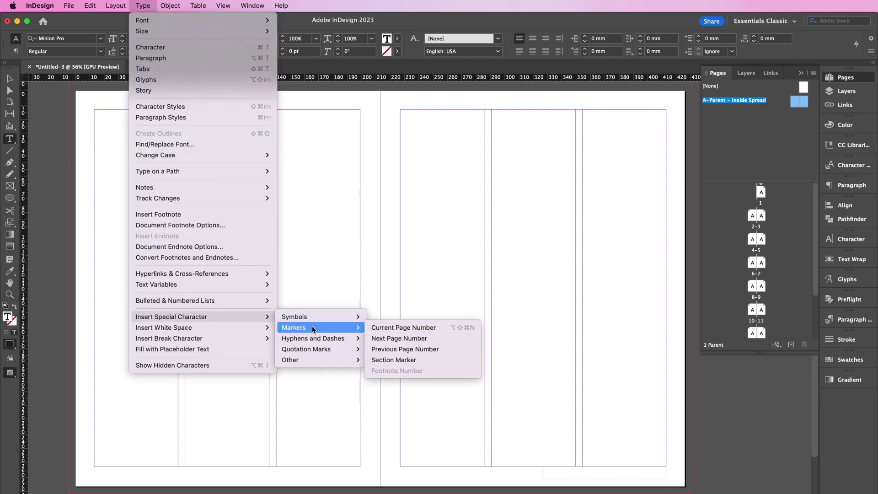
{"action": "left_click", "coordinate": [385, 331]}
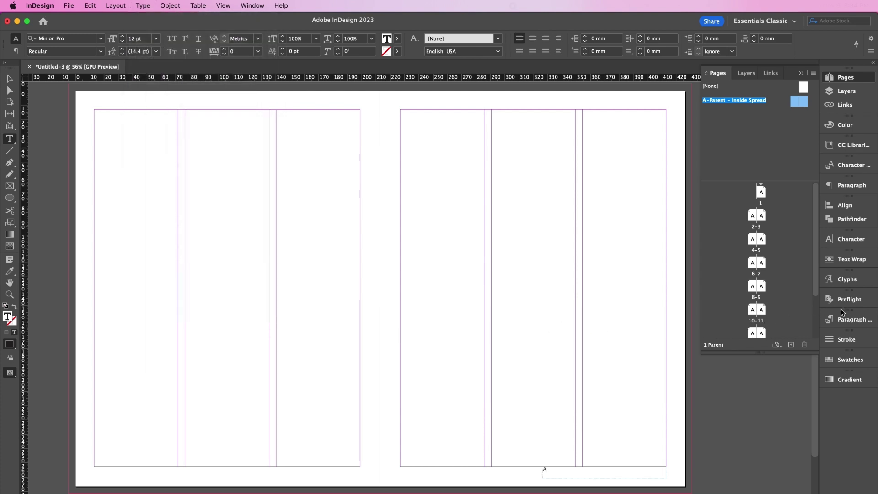
- Right-align the page number marker on the right parent page, set it in Galifex Bold and deselect it
{"action": "left_click", "coordinate": [849, 185]}
{"action": "left_click", "coordinate": [733, 196]}
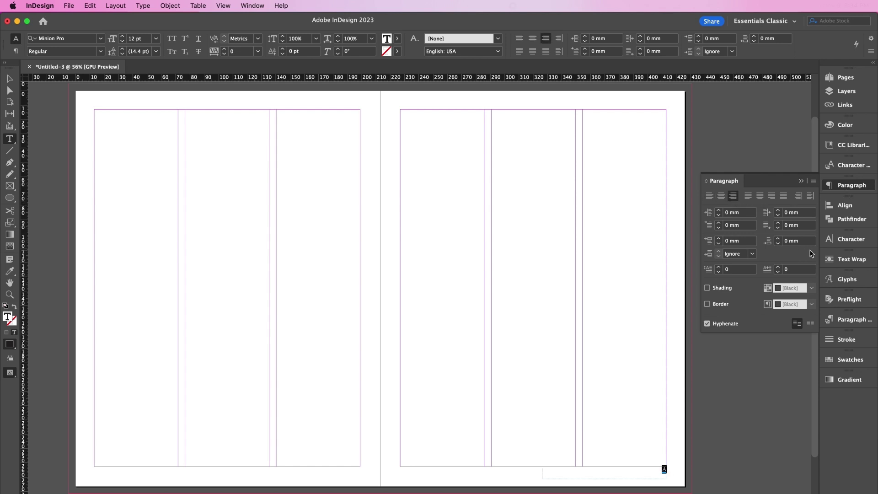
{"action": "left_click", "coordinate": [832, 242]}
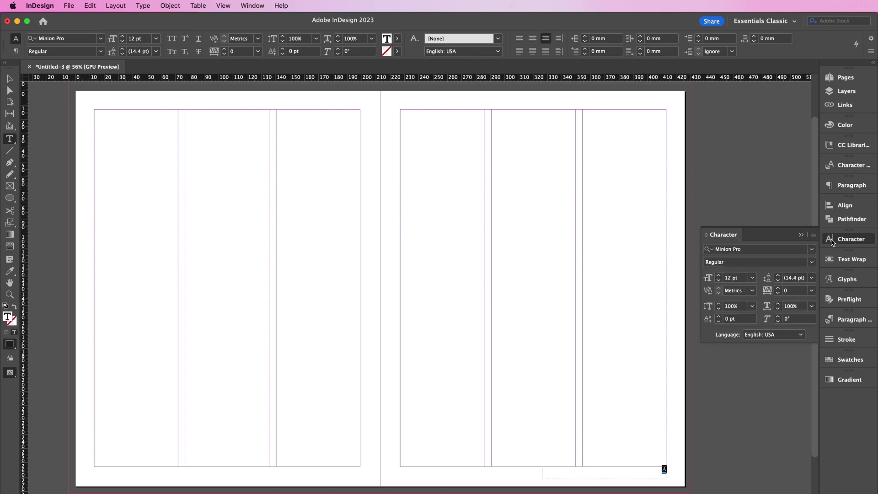
{"action": "left_click", "coordinate": [748, 249]}
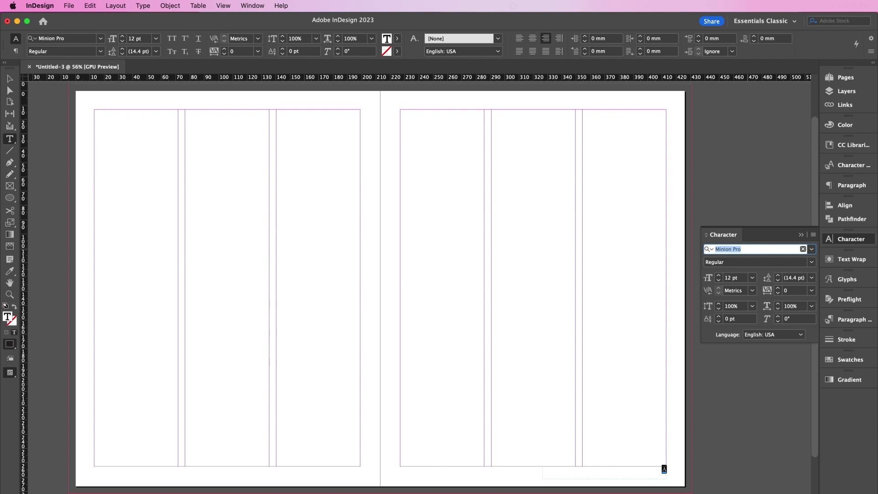
{"action": "type", "text": "gal"}
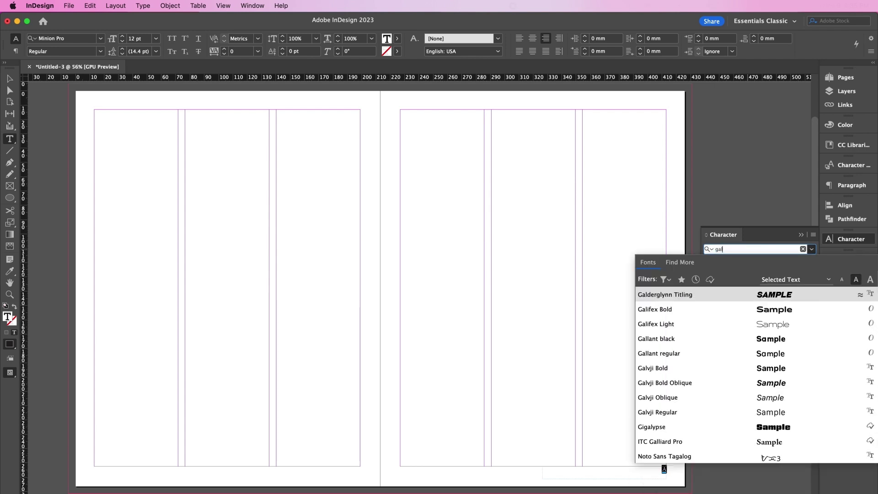
{"action": "left_click", "coordinate": [727, 315]}
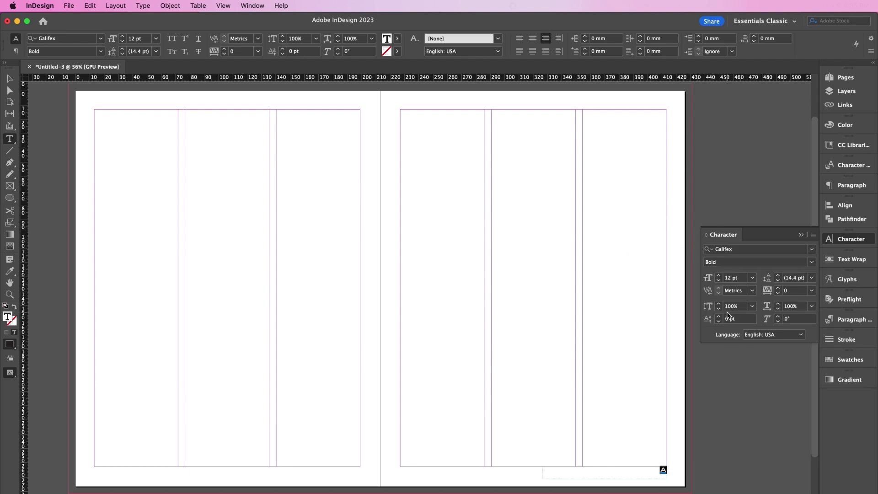
{"action": "left_click", "coordinate": [9, 80]}
{"action": "left_click", "coordinate": [270, 303]}
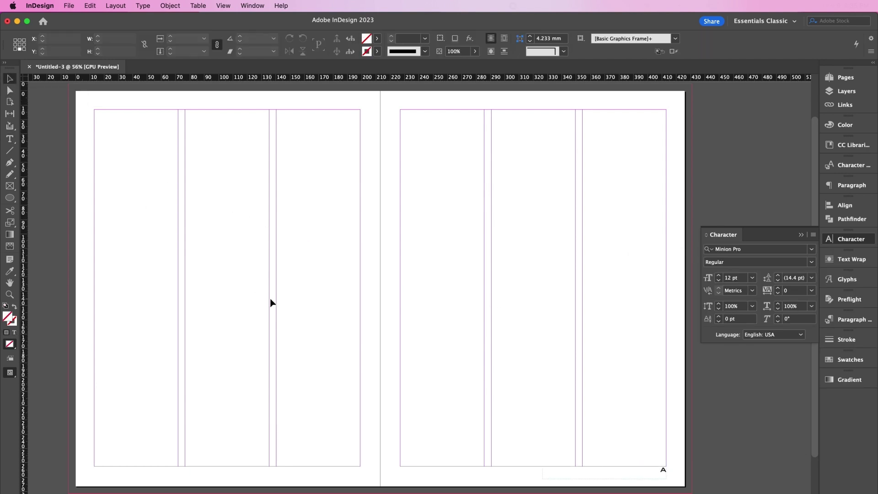
- Copy the page number frame to the left parent page's lower outside margin corner and left-align its text
{"action": "left_click", "coordinate": [584, 474]}
{"action": "key", "text": "super+v"}
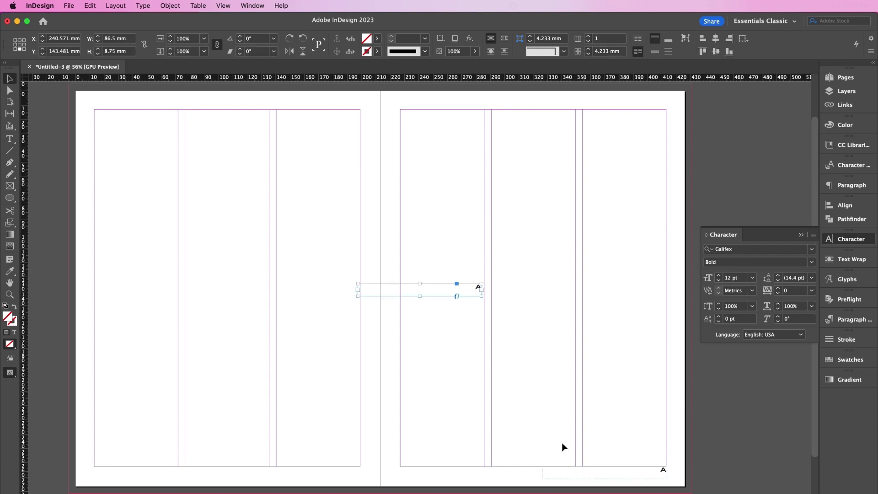
{"action": "left_click_drag", "start_coordinate": [443, 294], "coordinate": [175, 474]}
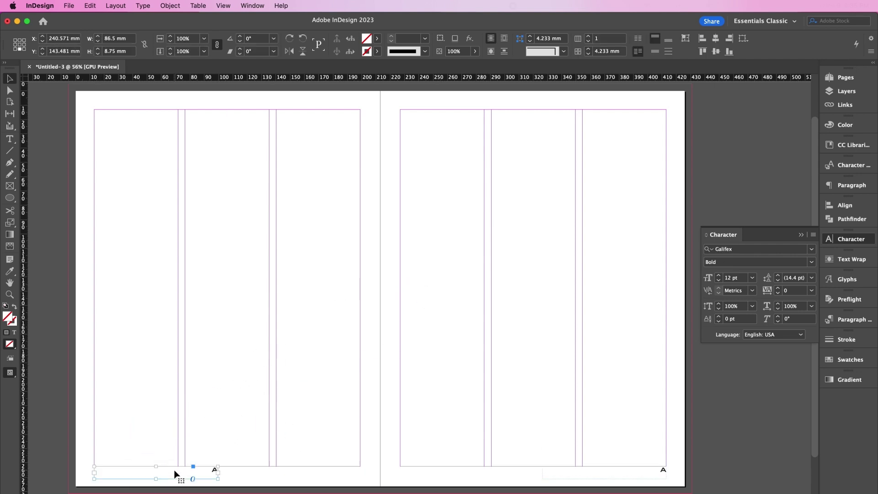
{"action": "left_click", "coordinate": [836, 187]}
{"action": "left_click", "coordinate": [711, 196]}
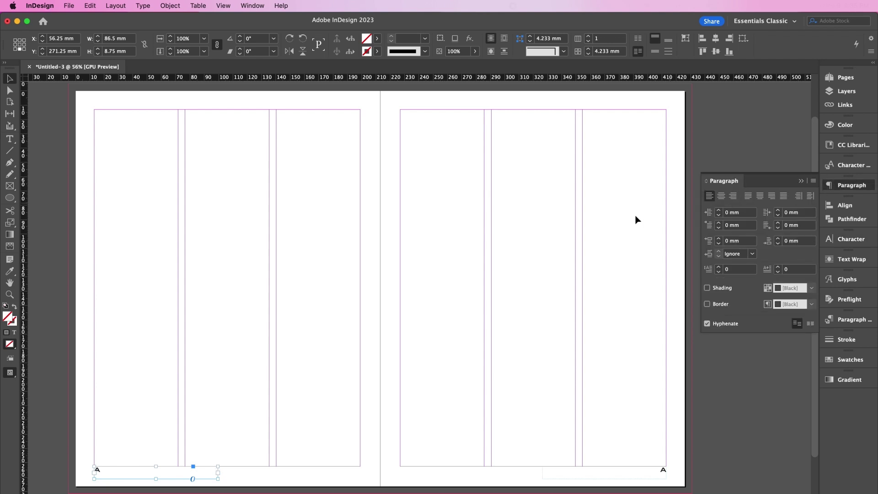
{"action": "left_click", "coordinate": [403, 251]}
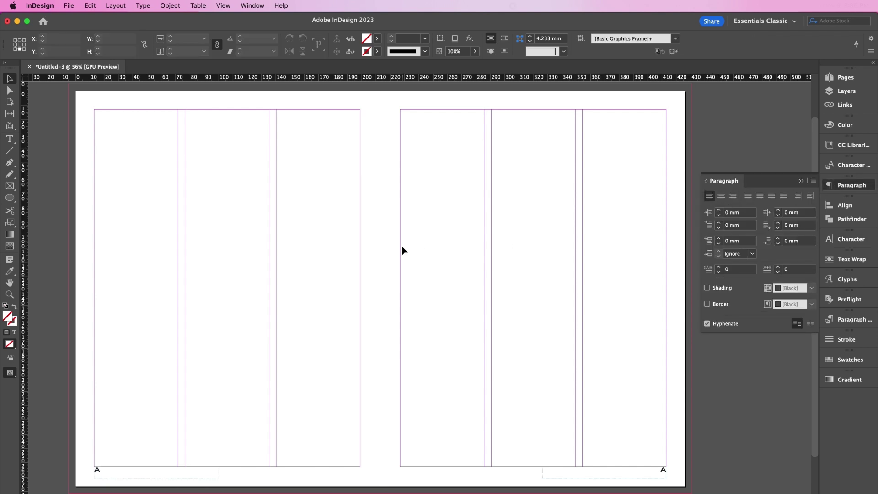
- Draw a text frame about 101 x 9 mm above the left parent page's top margin and enter "Natural Wonder Magazine"
{"action": "left_click", "coordinate": [10, 139]}
{"action": "left_click_drag", "start_coordinate": [96, 97], "coordinate": [238, 108]}
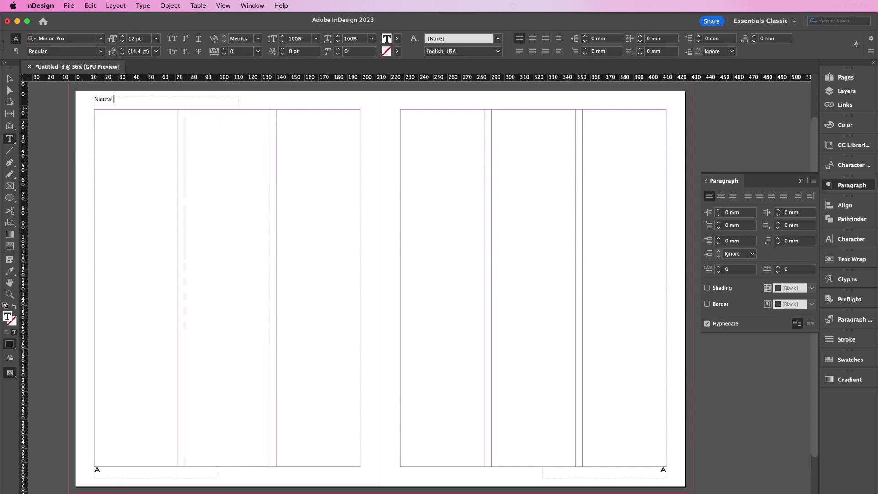
{"action": "type", "text": "Natural Wonder Magazine"}
- Set the header text in Galifex Bold at 10 pt, with the word "Magazine" in Galifex Light
{"action": "key", "text": "super+a"}
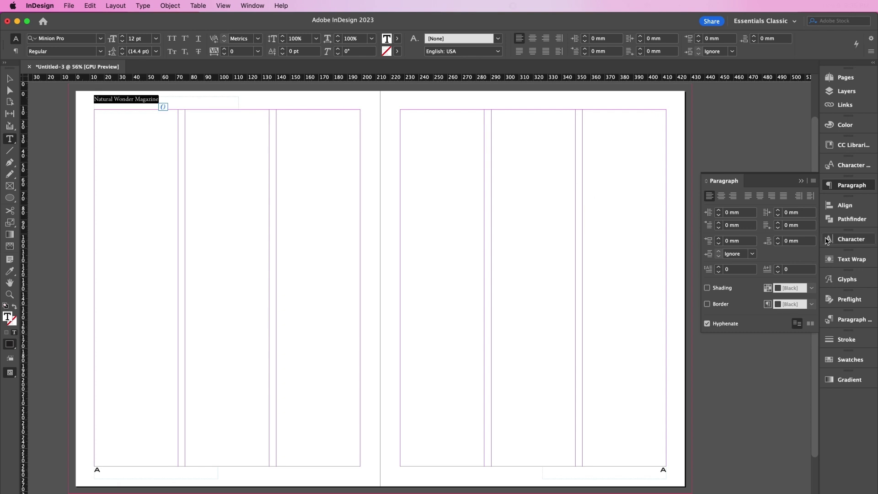
{"action": "left_click", "coordinate": [851, 239]}
{"action": "left_click", "coordinate": [757, 250]}
{"action": "type", "text": "gali"}
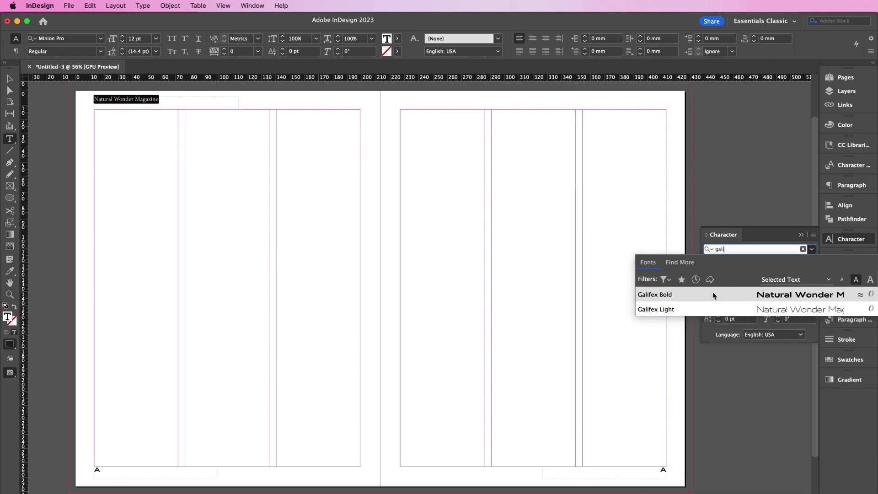
{"action": "left_click", "coordinate": [718, 294]}
{"action": "left_click_drag", "start_coordinate": [156, 100], "coordinate": [188, 100]}
{"action": "left_click", "coordinate": [811, 262]}
{"action": "left_click", "coordinate": [723, 273]}
- Nudge the magazine header frame down to sit just above the left page's top margin line and deselect it
{"action": "left_click", "coordinate": [10, 79]}
{"action": "key", "text": "shift+Down"}
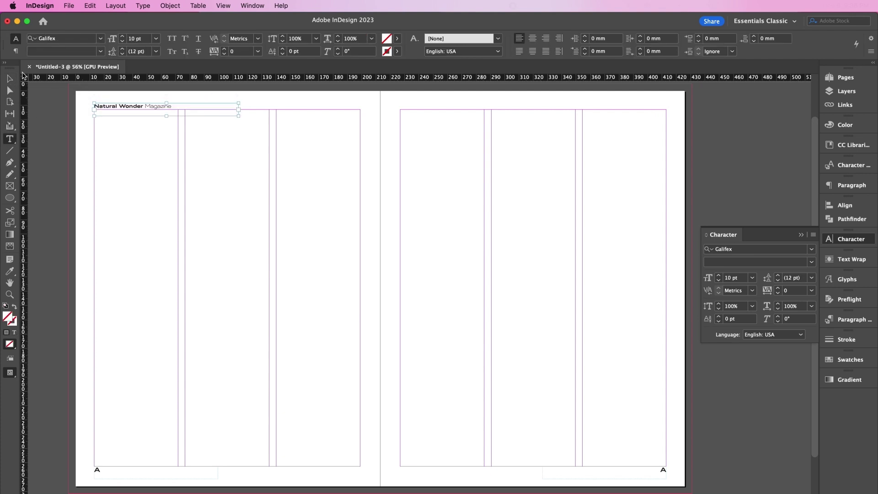
{"action": "key", "text": "Escape"}
{"action": "left_click", "coordinate": [173, 206]}
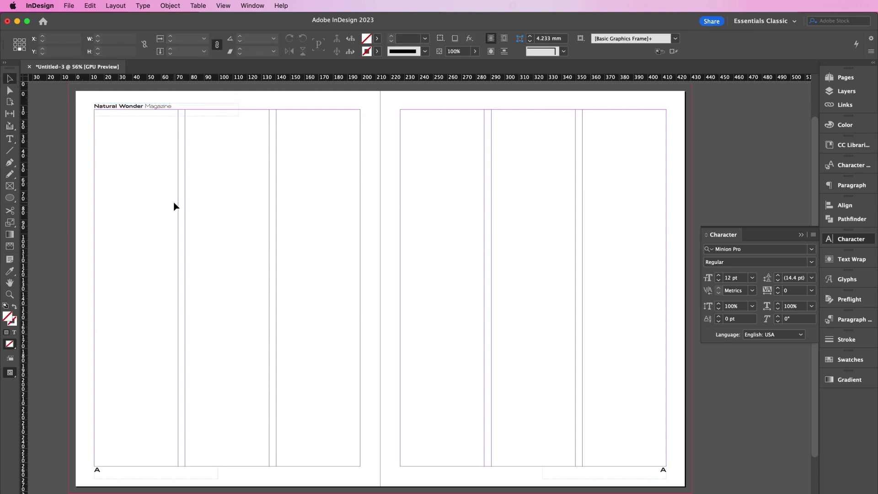
- Duplicate the magazine header frame onto the right parent page, level with the original and against the outside margin
{"action": "left_click", "coordinate": [141, 106]}
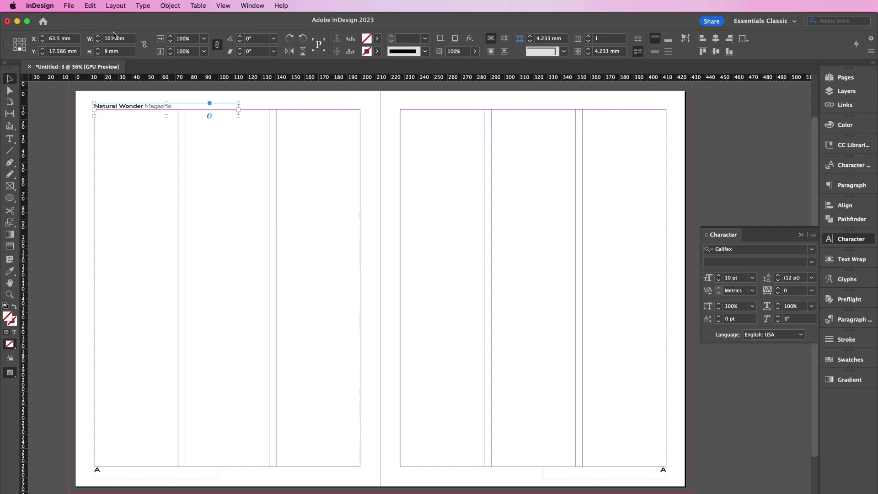
{"action": "left_click", "coordinate": [90, 5]}
{"action": "left_click", "coordinate": [103, 98]}
{"action": "left_click_drag", "start_coordinate": [104, 110], "coordinate": [530, 187]}
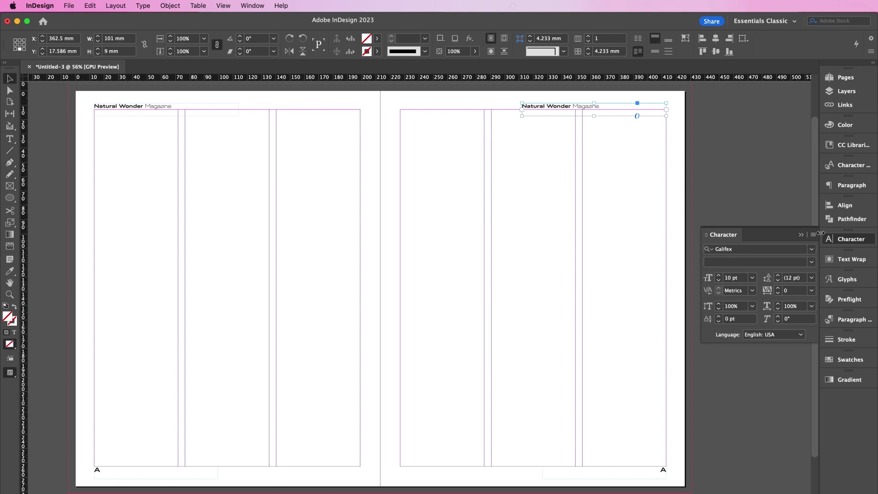
- Right-align the header on the right parent page and replace its text with "winter" set in all caps
{"action": "left_click", "coordinate": [852, 184]}
{"action": "left_click", "coordinate": [732, 196]}
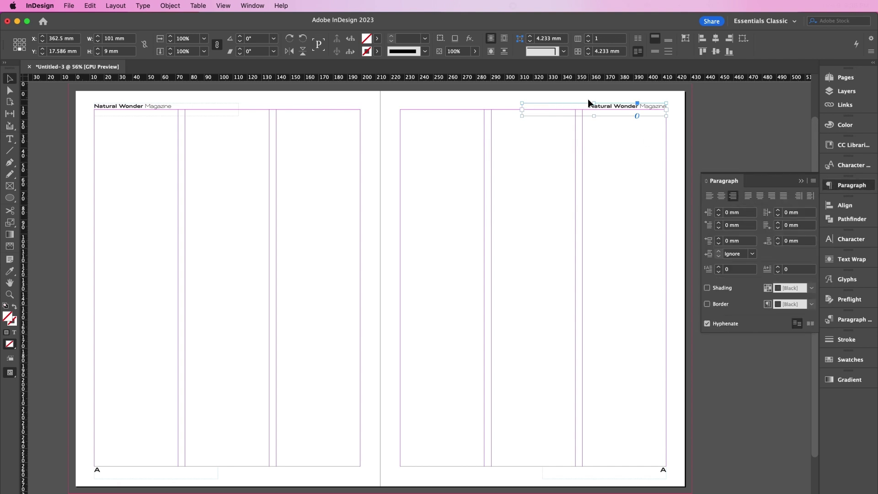
{"action": "double_click", "coordinate": [590, 105]}
{"action": "key", "text": "super+a"}
{"action": "type", "text": "wi"}
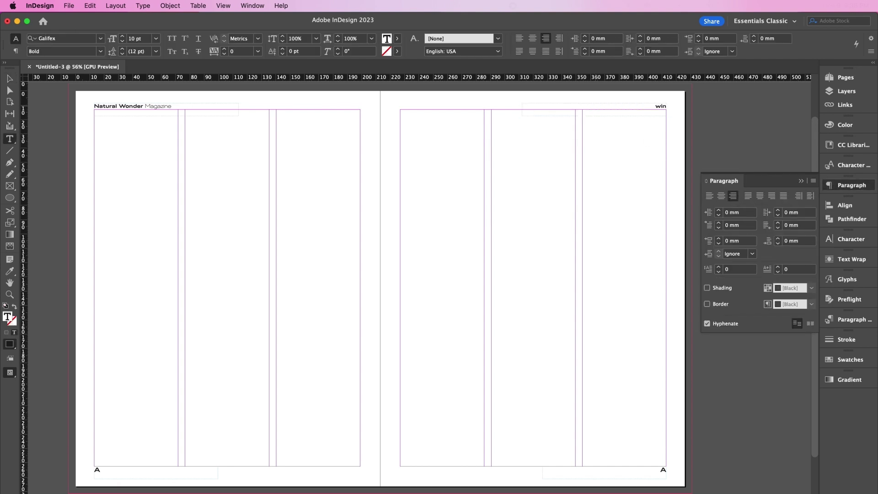
{"action": "type", "text": "nter"}
{"action": "key", "text": "super+a"}
{"action": "left_click", "coordinate": [171, 39]}
{"action": "left_click", "coordinate": [11, 80]}
{"action": "left_click", "coordinate": [330, 231]}
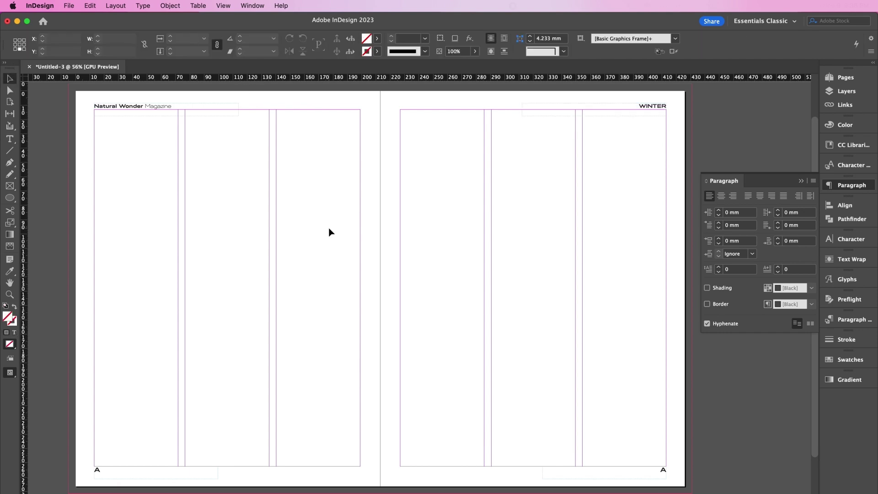
- Draw a text frame about 59 x 241 mm in the left page's first column and duplicate it into the other five columns
{"action": "left_click", "coordinate": [13, 142]}
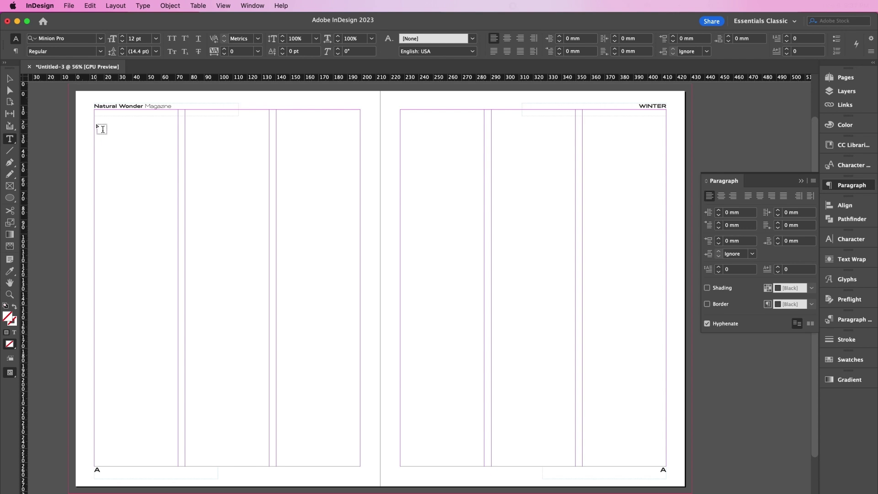
{"action": "left_click_drag", "start_coordinate": [98, 123], "coordinate": [179, 466]}
{"action": "left_click", "coordinate": [12, 81]}
{"action": "left_click_drag", "start_coordinate": [146, 238], "coordinate": [613, 329]}
- Thread the first column's text frame into the second column's frame and turn on the display of text threads
{"action": "key", "text": "super+z"}
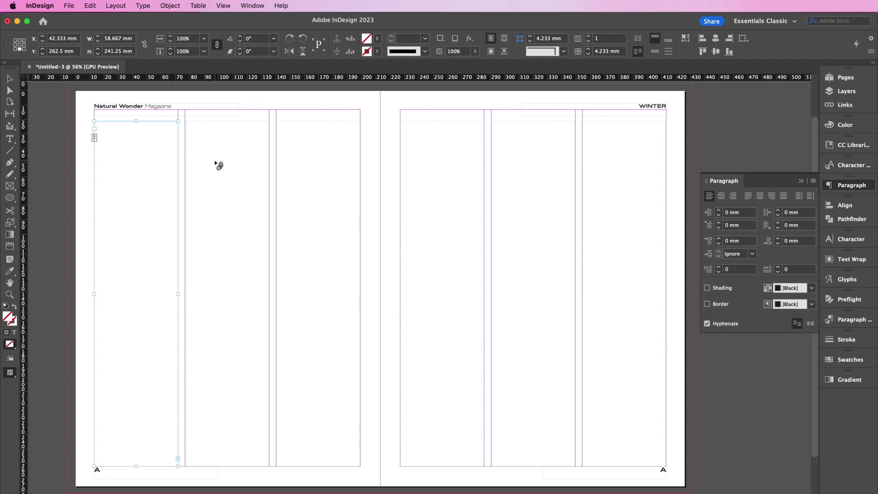
{"action": "key", "text": "super+z"}
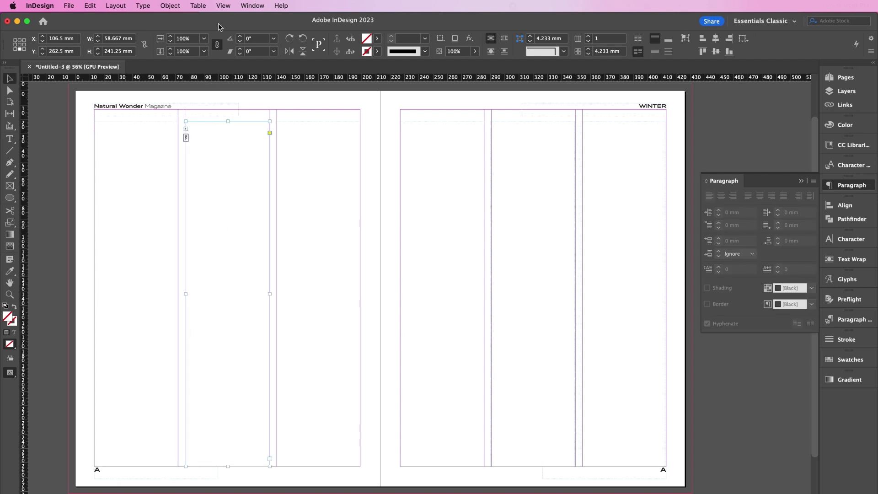
{"action": "left_click", "coordinate": [223, 6]}
{"action": "mouse_move", "coordinate": [307, 220]}
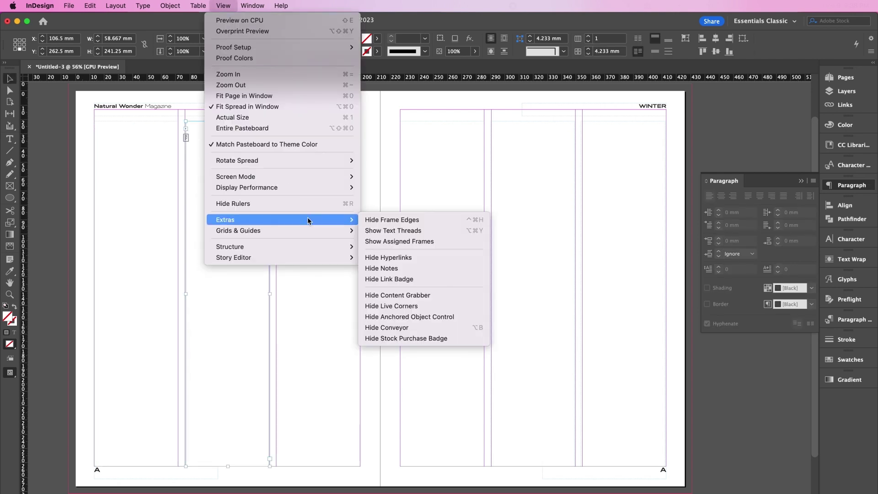
{"action": "left_click", "coordinate": [383, 230]}
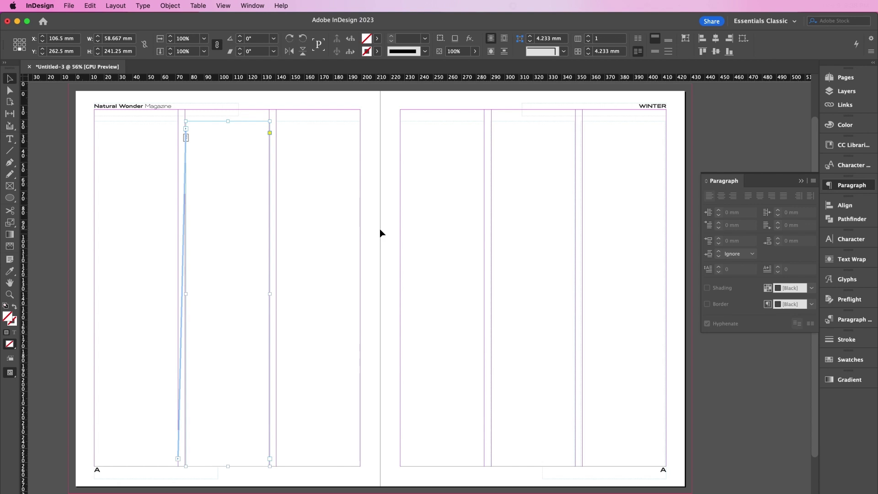
- Thread the remaining column frames in order, from the second column through to the right page's last column
{"action": "left_click", "coordinate": [270, 459]}
{"action": "left_click", "coordinate": [329, 254]}
{"action": "left_click", "coordinate": [360, 459]}
{"action": "left_click", "coordinate": [439, 357]}
{"action": "left_click", "coordinate": [525, 418]}
{"action": "left_click", "coordinate": [575, 459]}
{"action": "left_click", "coordinate": [637, 340]}
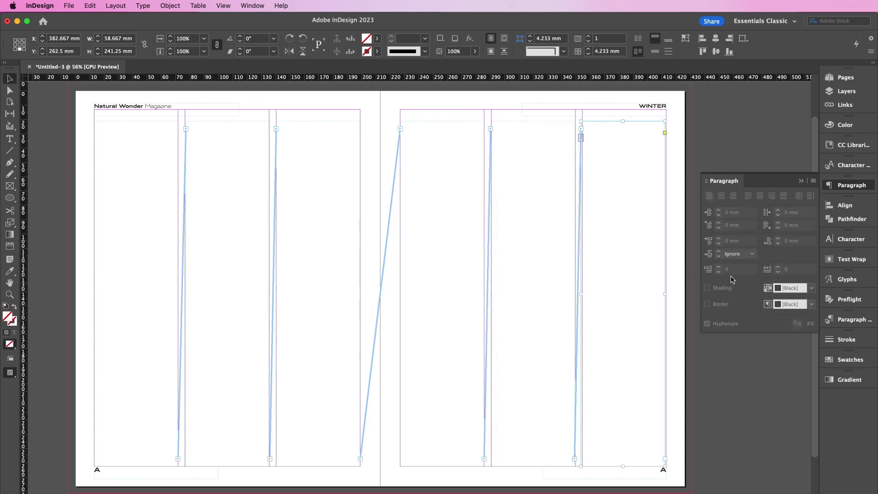
- Duplicate the "A-Parent - Inside Spread" parent spread
{"action": "left_click", "coordinate": [842, 93]}
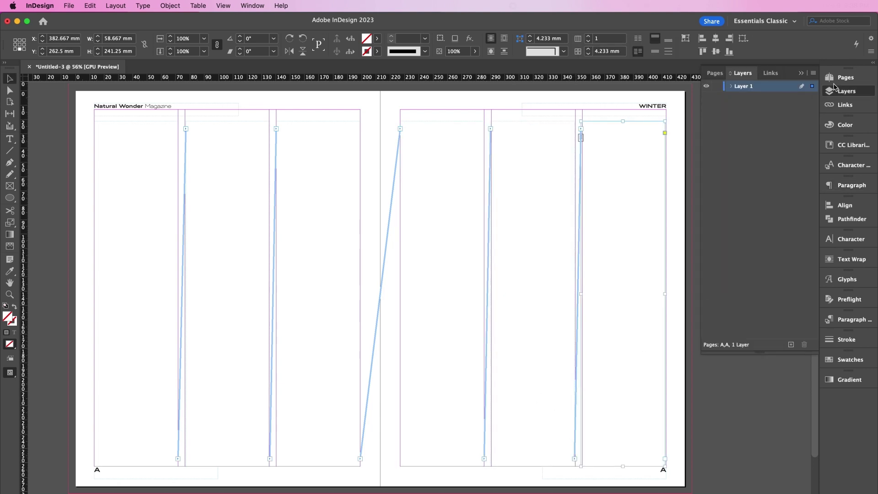
{"action": "left_click", "coordinate": [840, 78]}
{"action": "right_click", "coordinate": [805, 105]}
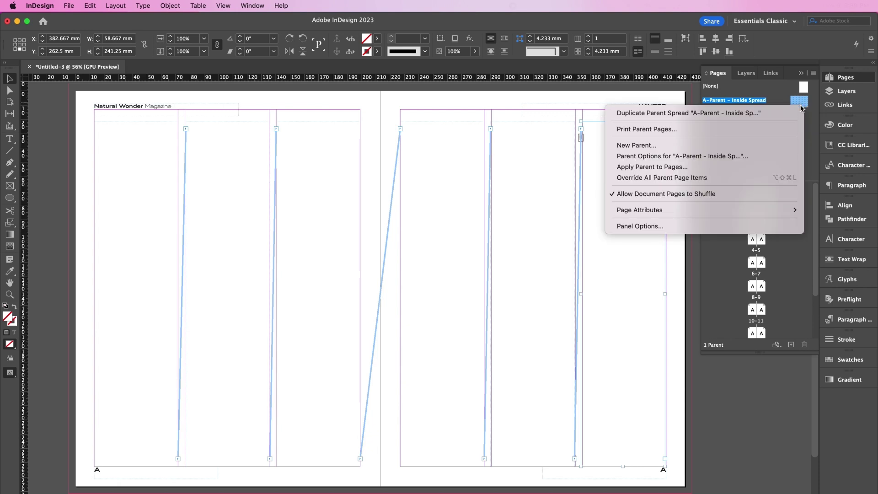
{"action": "left_click", "coordinate": [793, 113]}
- Rename the duplicated B parent spread as "Parent - Article Opening Spread"
{"action": "right_click", "coordinate": [805, 120]}
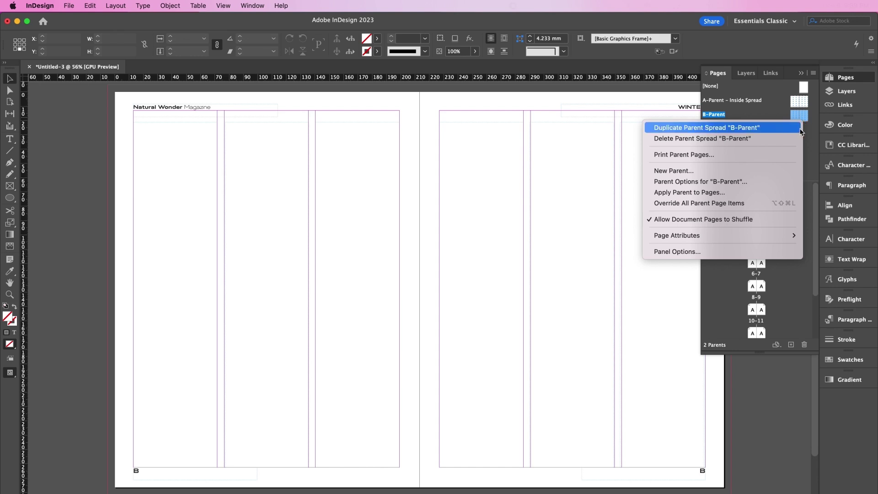
{"action": "left_click", "coordinate": [784, 182]}
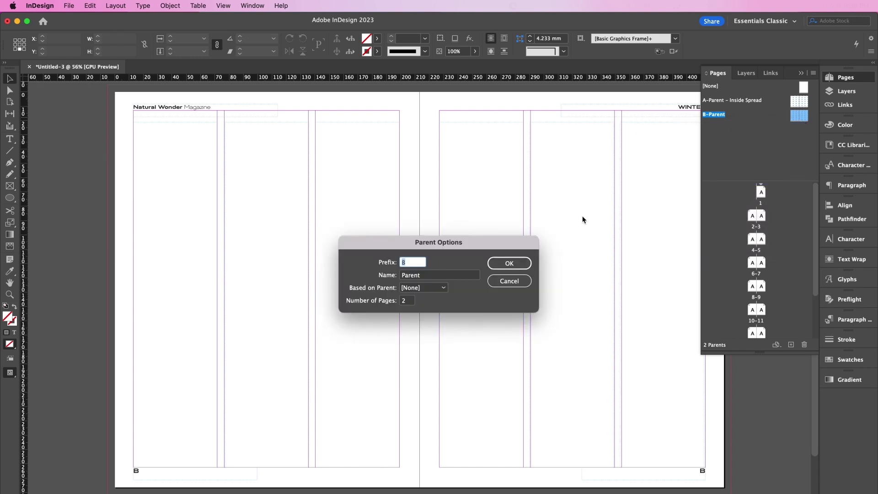
{"action": "left_click", "coordinate": [448, 276]}
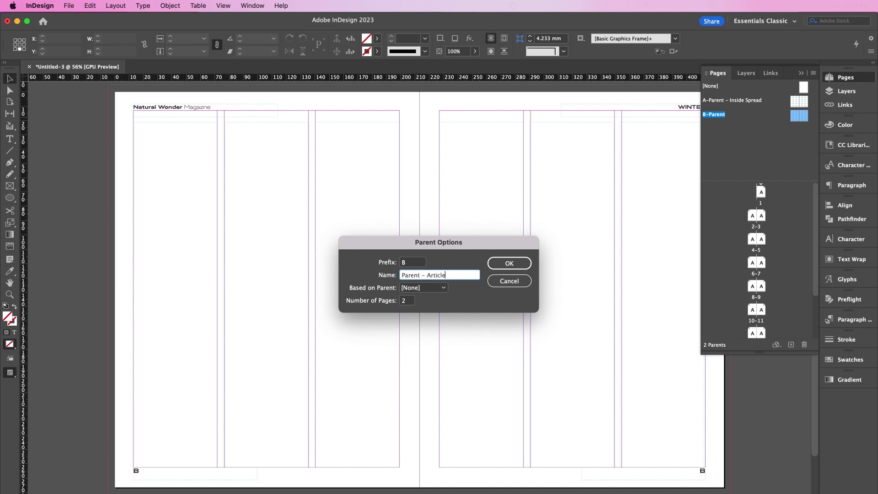
{"action": "type", "text": "Spread"}
{"action": "left_click", "coordinate": [505, 263]}
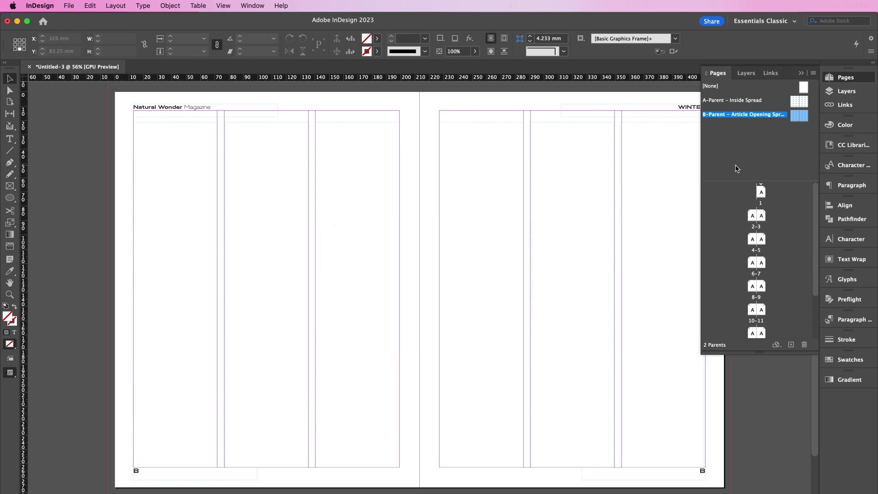
- Delete the page number frames from both pages of the B parent spread
{"action": "double_click", "coordinate": [798, 118]}
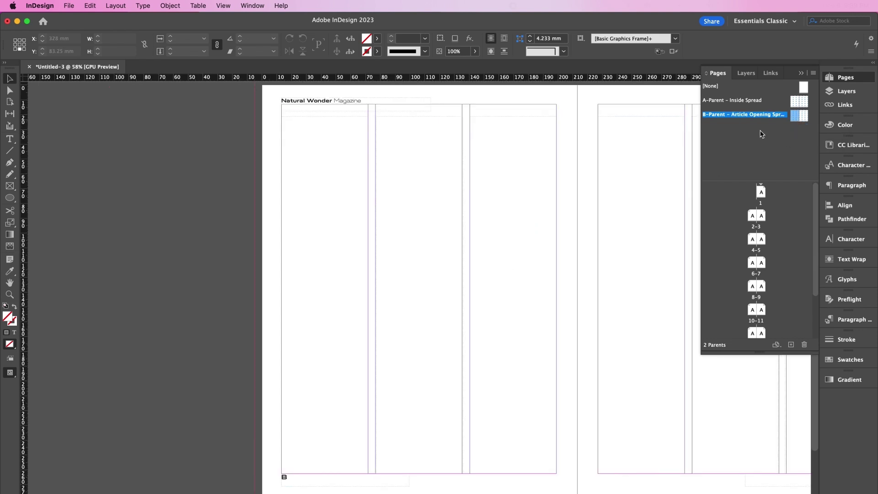
{"action": "left_click", "coordinate": [314, 484]}
{"action": "key", "text": "super+shift+a"}
{"action": "scroll", "coordinate": [313, 480], "scroll_direction": "right", "scroll_amount": 10}
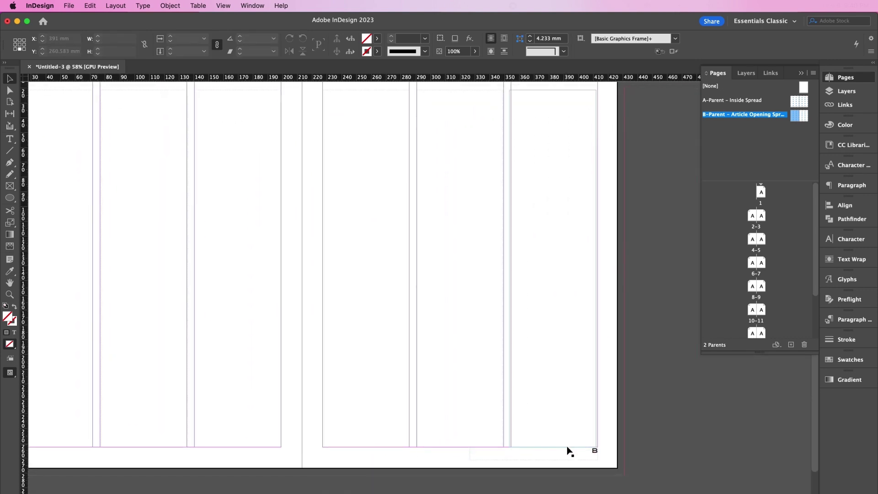
{"action": "left_click", "coordinate": [566, 452]}
{"action": "key", "text": "Delete"}
- Set the "Natural Wonder Magazine" header text on the B parent's left page to a 50% tint of black
{"action": "scroll", "coordinate": [398, 288], "scroll_direction": "up", "scroll_amount": 15}
{"action": "scroll", "coordinate": [398, 288], "scroll_direction": "left", "scroll_amount": 5}
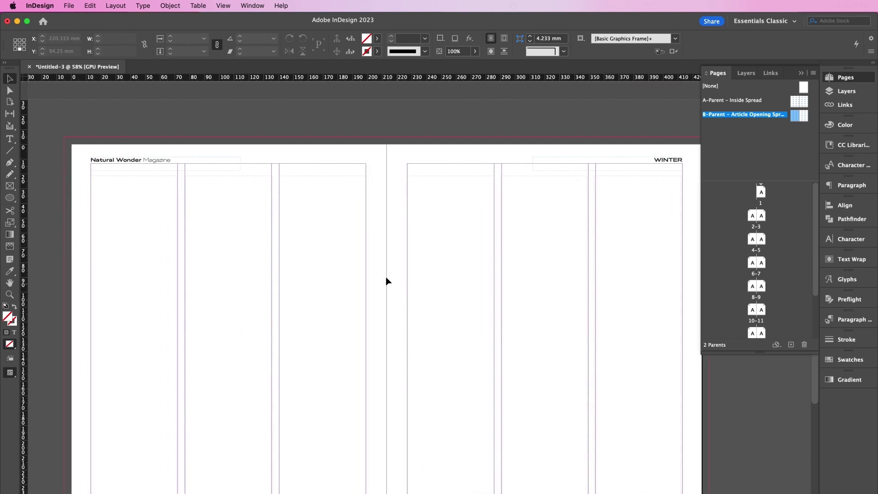
{"action": "double_click", "coordinate": [176, 165]}
{"action": "key", "text": "super+a"}
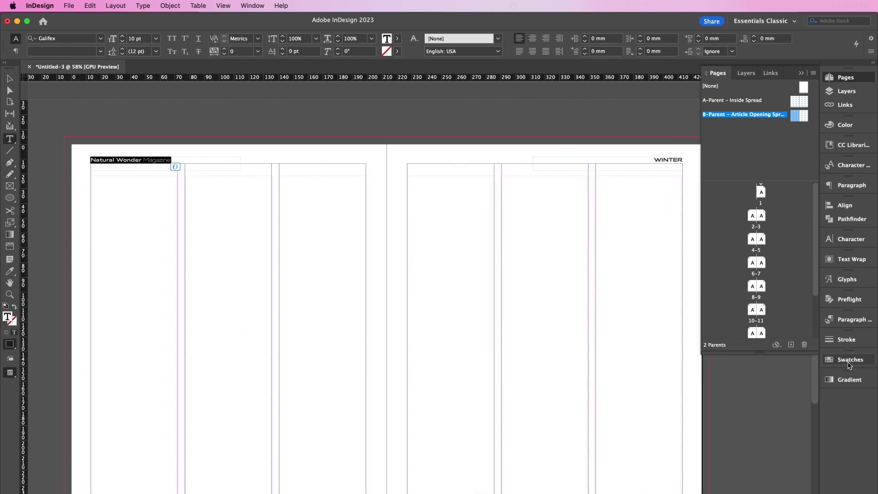
{"action": "left_click", "coordinate": [849, 360]}
{"action": "left_click_drag", "start_coordinate": [794, 184], "coordinate": [773, 202]}
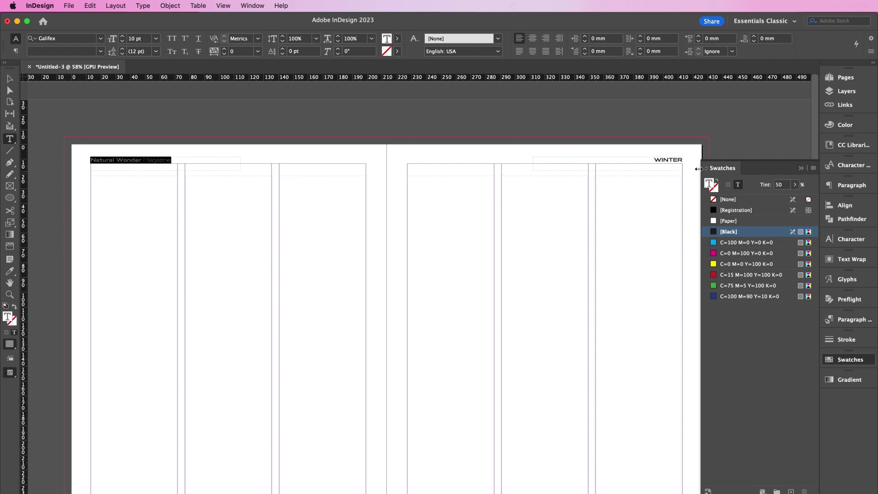
- Set the "WINTER" header text on the B parent's right page to a 50% tint of black and deselect it
{"action": "double_click", "coordinate": [672, 160]}
{"action": "double_click", "coordinate": [781, 184]}
{"action": "type", "text": "50"}
{"action": "key", "text": "Return"}
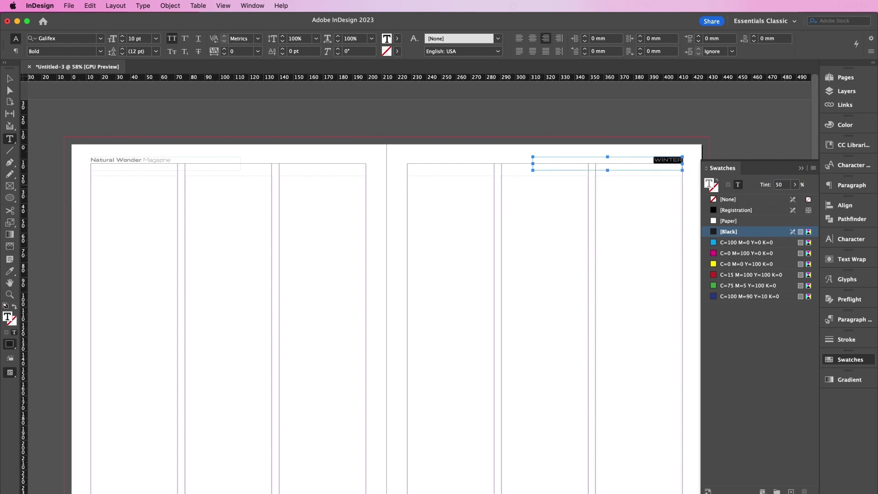
{"action": "left_click", "coordinate": [10, 78]}
{"action": "left_click", "coordinate": [100, 117]}
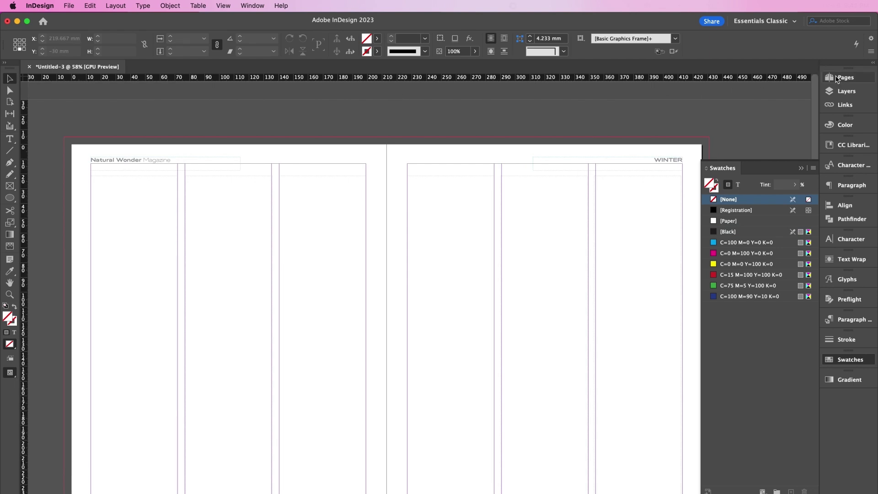
- Start a new section on page 5 with page numbering starting at 1, accepting the duplicate page numbers
{"action": "left_click", "coordinate": [836, 76]}
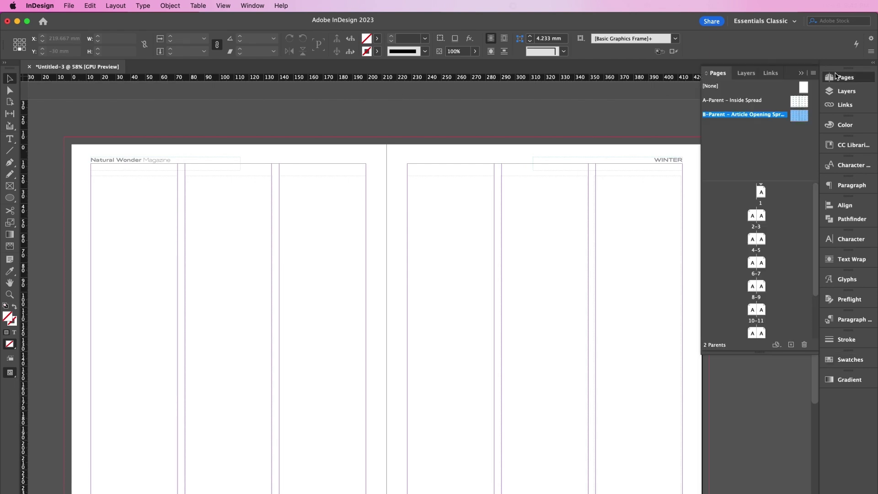
{"action": "double_click", "coordinate": [762, 238]}
{"action": "right_click", "coordinate": [762, 240]}
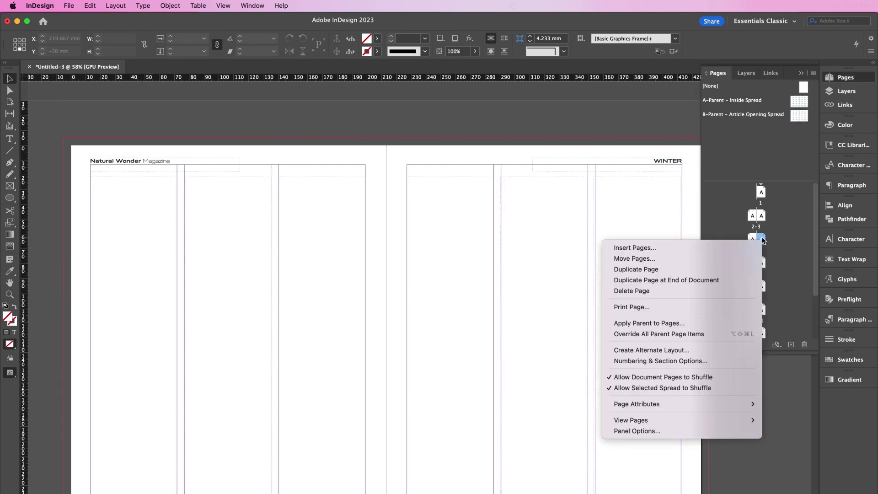
{"action": "left_click", "coordinate": [700, 361]}
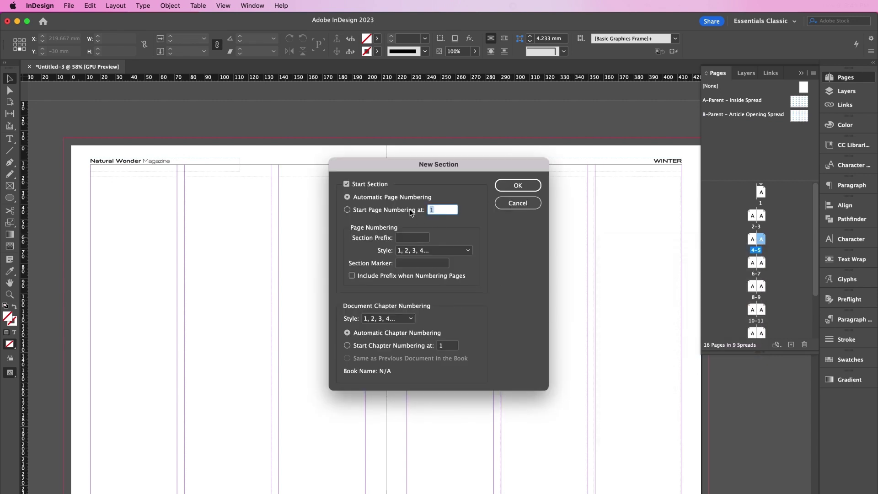
{"action": "left_click", "coordinate": [411, 211]}
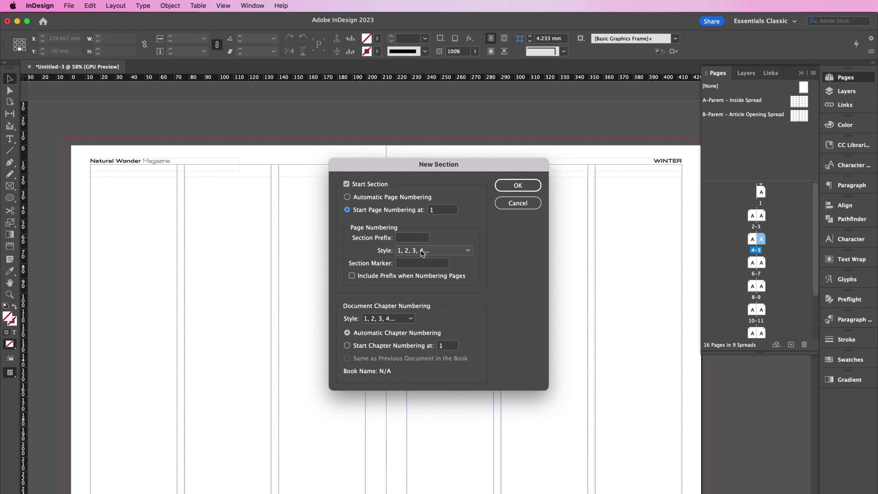
{"action": "left_click", "coordinate": [511, 190]}
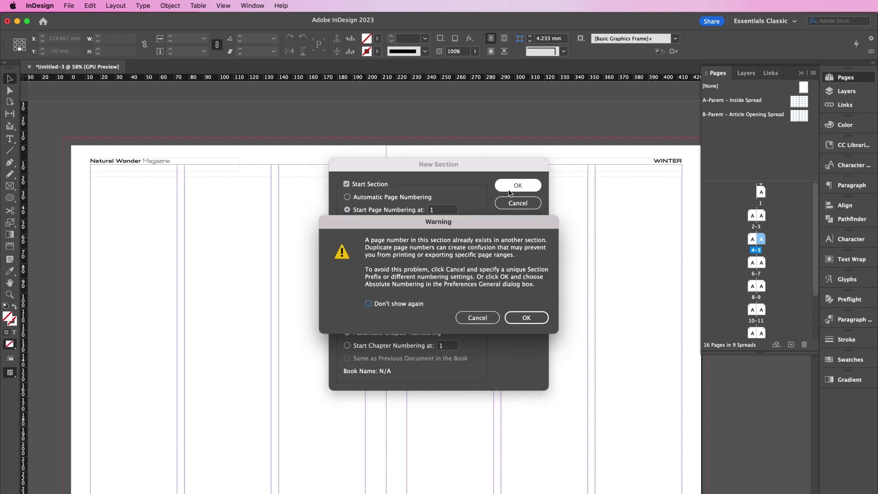
{"action": "left_click", "coordinate": [527, 318]}
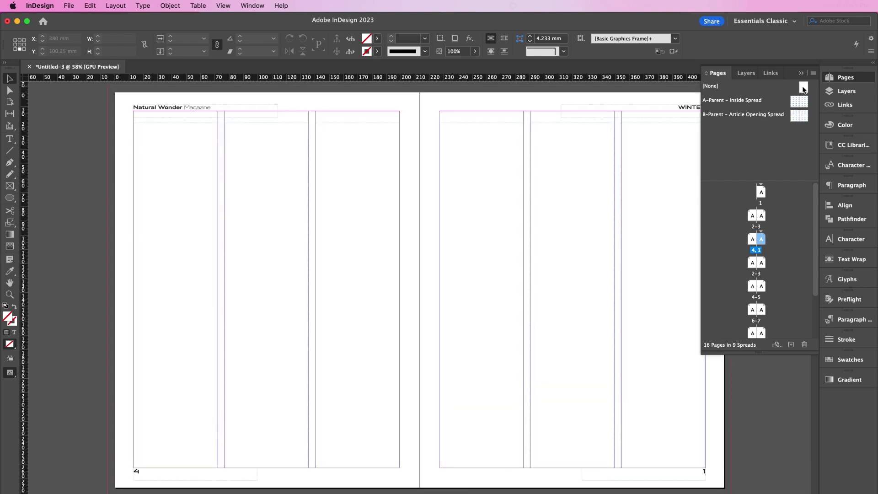
- Apply the [None] parent to the document's first four pages, before the new section starts
{"action": "left_click_drag", "start_coordinate": [804, 89], "coordinate": [756, 244]}
{"action": "left_click_drag", "start_coordinate": [805, 89], "coordinate": [762, 221]}
{"action": "left_click_drag", "start_coordinate": [804, 90], "coordinate": [756, 222]}
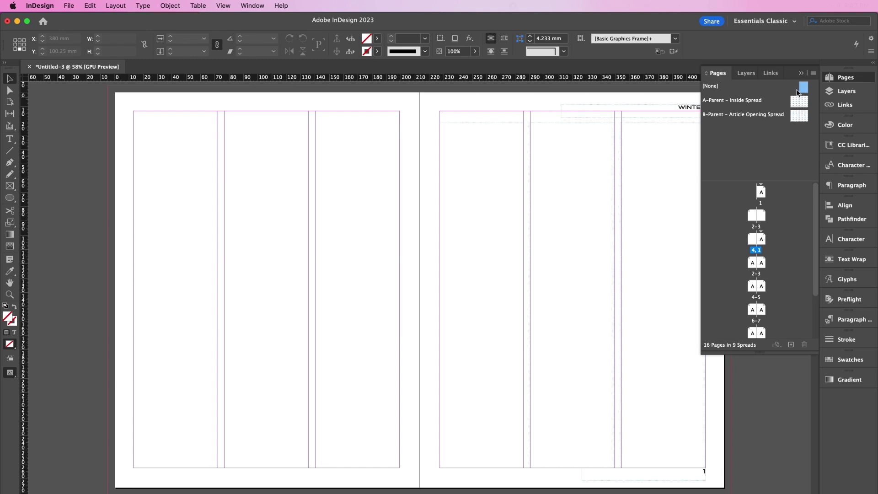
{"action": "left_click_drag", "start_coordinate": [805, 88], "coordinate": [763, 196]}
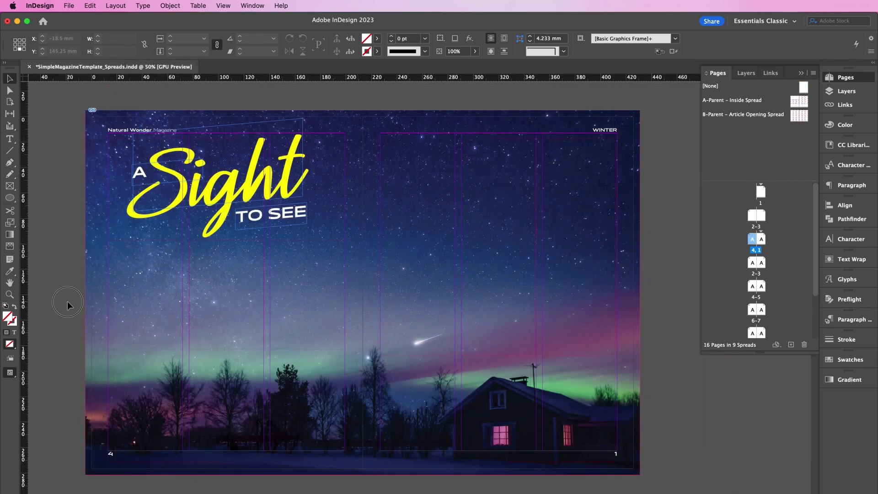
- In SimpleMagazineTemplate_Spreads.indd, paste the article body text into the first threaded column frame below the "A Sight to See" title
{"action": "left_click", "coordinate": [68, 302]}
{"action": "left_click", "coordinate": [10, 138]}
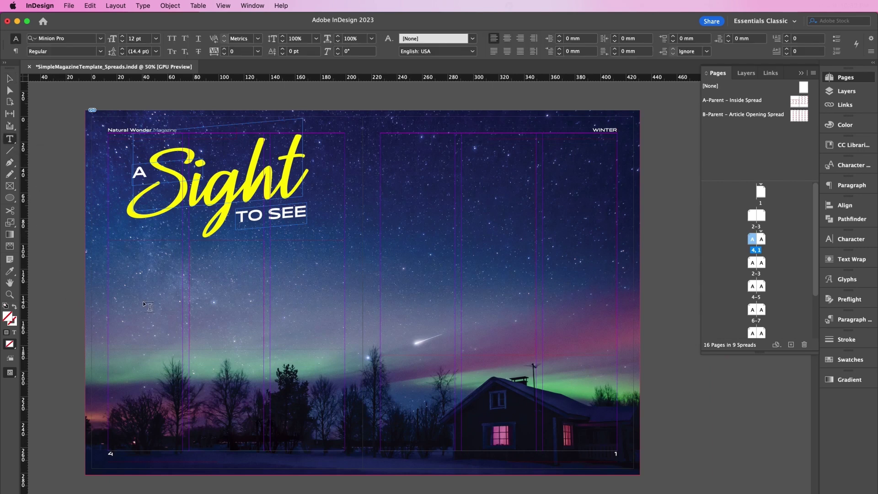
{"action": "left_click", "coordinate": [132, 277]}
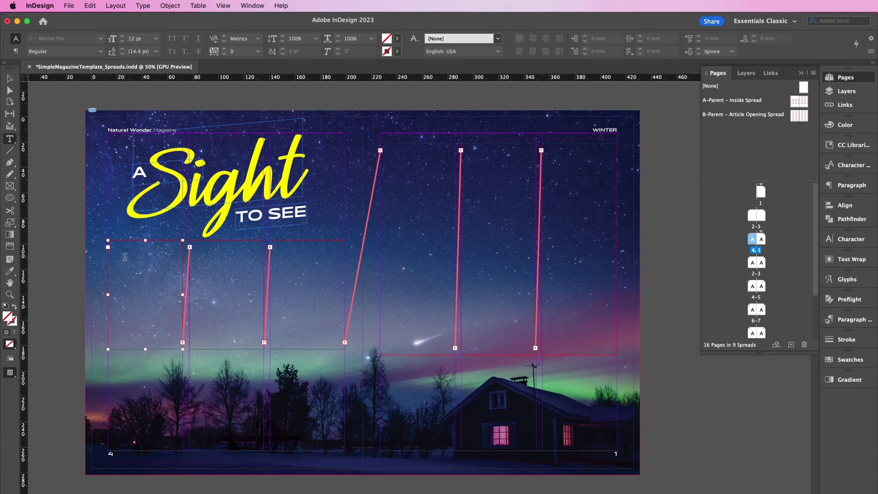
{"action": "left_click", "coordinate": [125, 257]}
{"action": "key", "text": "super+v"}
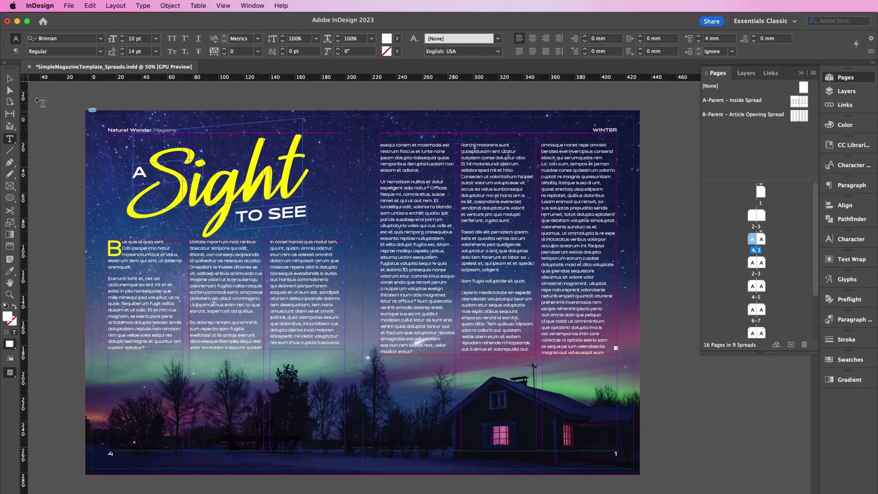
- Continue the overset article text from the opening spread's last column into the first column frame of the following 2-3 spread
{"action": "left_click", "coordinate": [9, 78]}
{"action": "scroll", "coordinate": [537, 347], "scroll_direction": "down", "scroll_amount": 10}
{"action": "left_click", "coordinate": [201, 366]}
{"action": "double_click", "coordinate": [177, 391]}
{"action": "left_click_drag", "start_coordinate": [183, 420], "coordinate": [122, 347]}
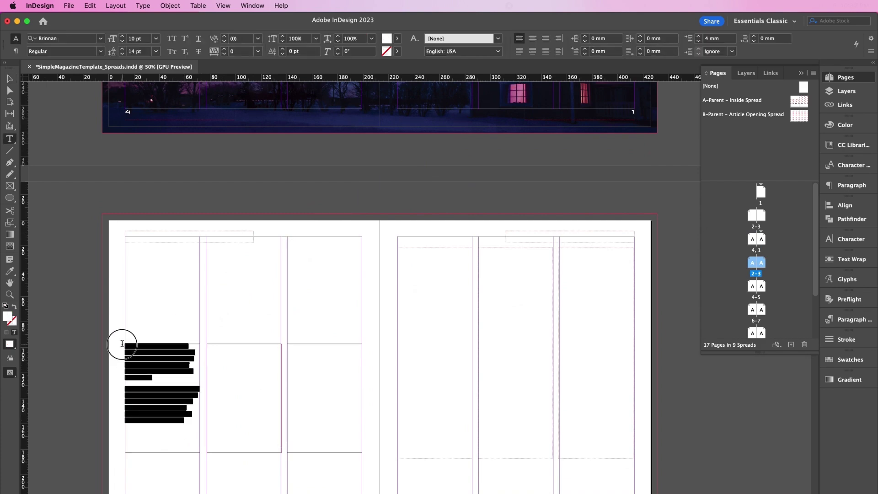
{"action": "key", "text": "Escape"}
- Preview the article's opening spread without guides and apply the "B-Parent - Article Opening Spread" parent to its left page
{"action": "scroll", "coordinate": [196, 144], "scroll_direction": "up", "scroll_amount": 10}
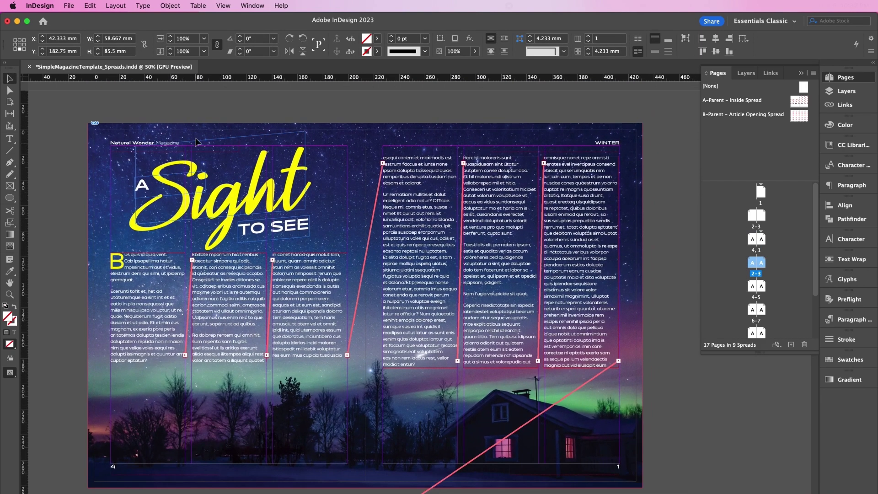
{"action": "left_click", "coordinate": [200, 112]}
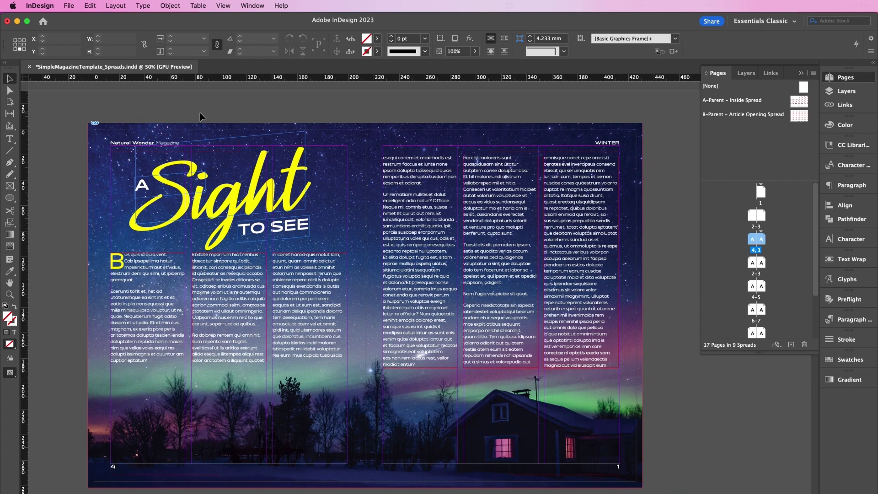
{"action": "key", "text": "w"}
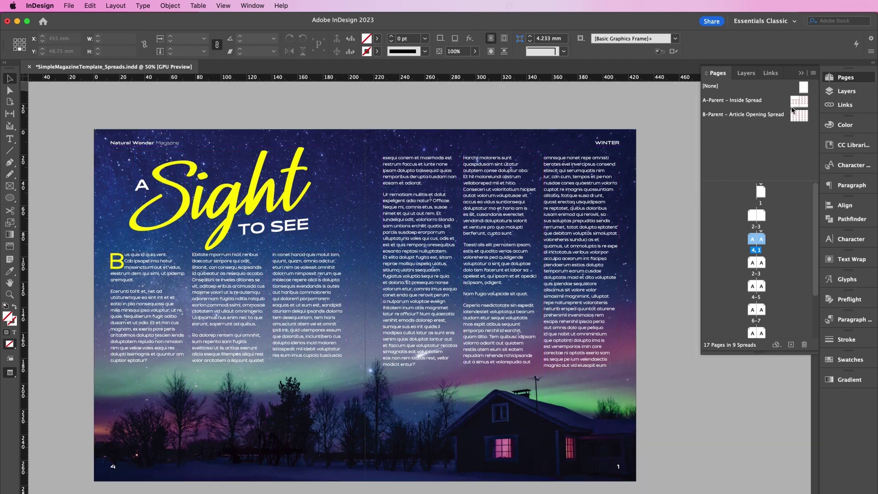
{"action": "left_click_drag", "start_coordinate": [799, 116], "coordinate": [754, 239]}
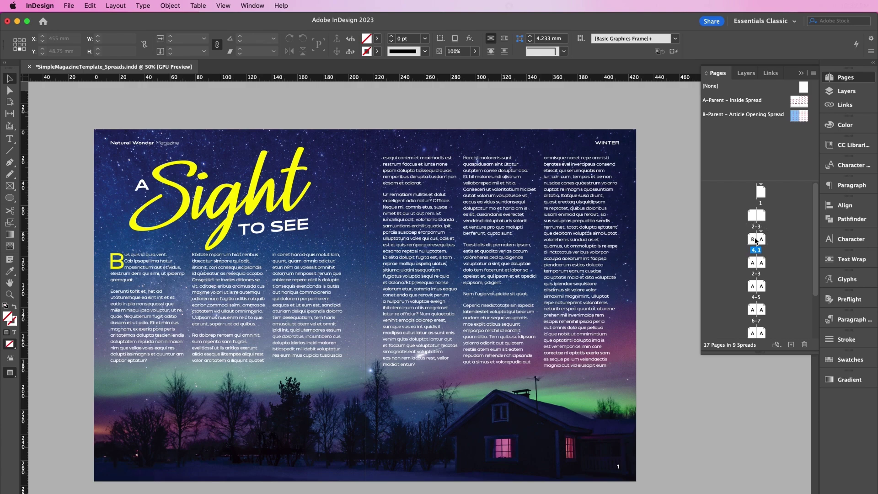